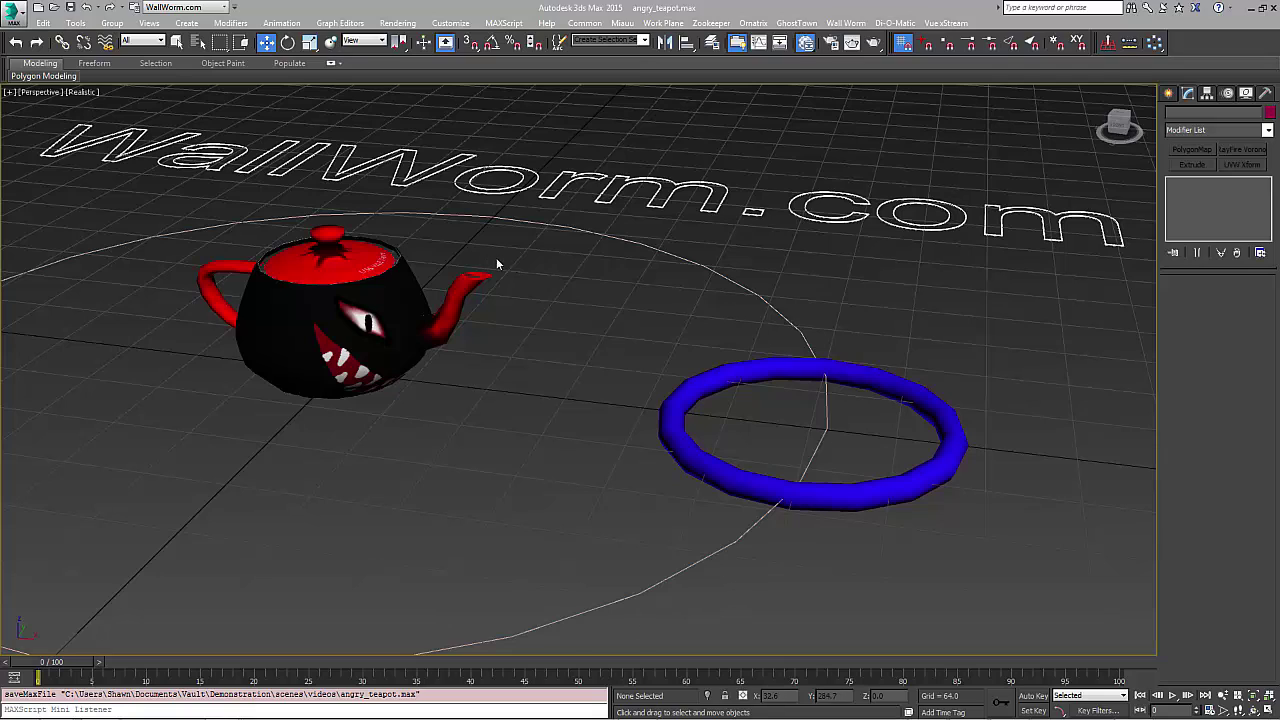
Step: Select the blue torus and open the Animation menu
left_click(815, 360)
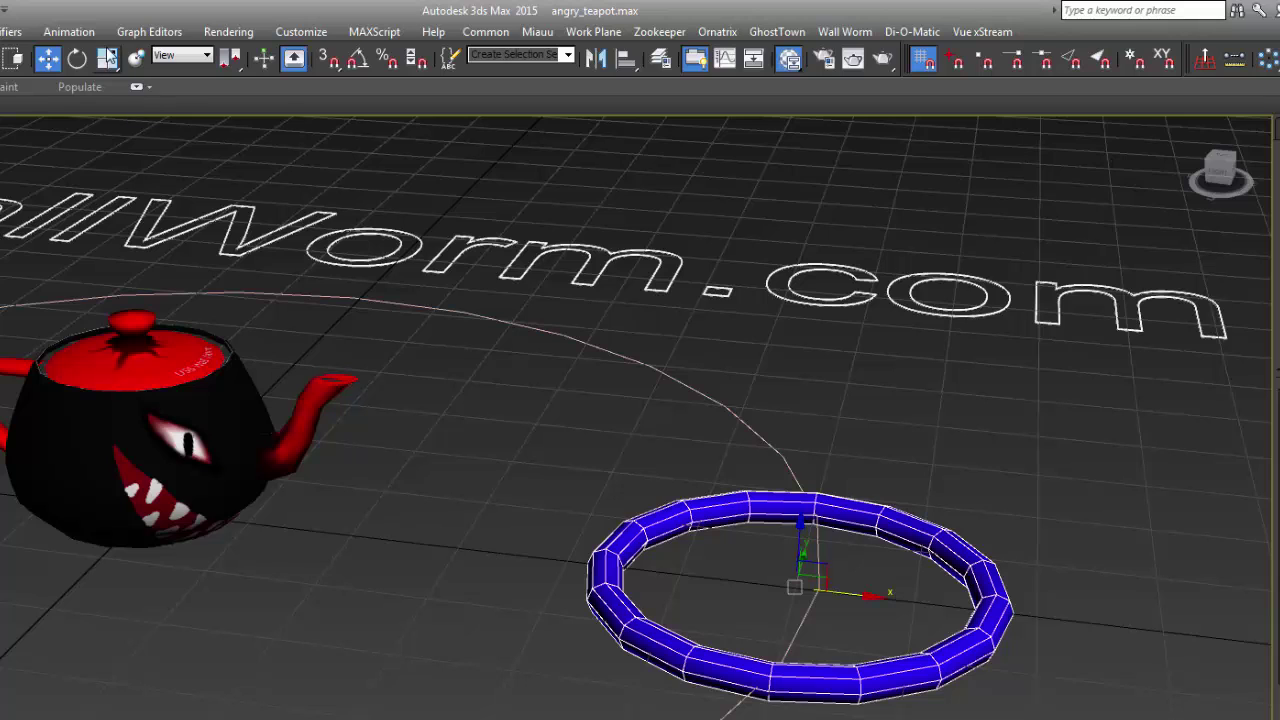
left_click(58, 33)
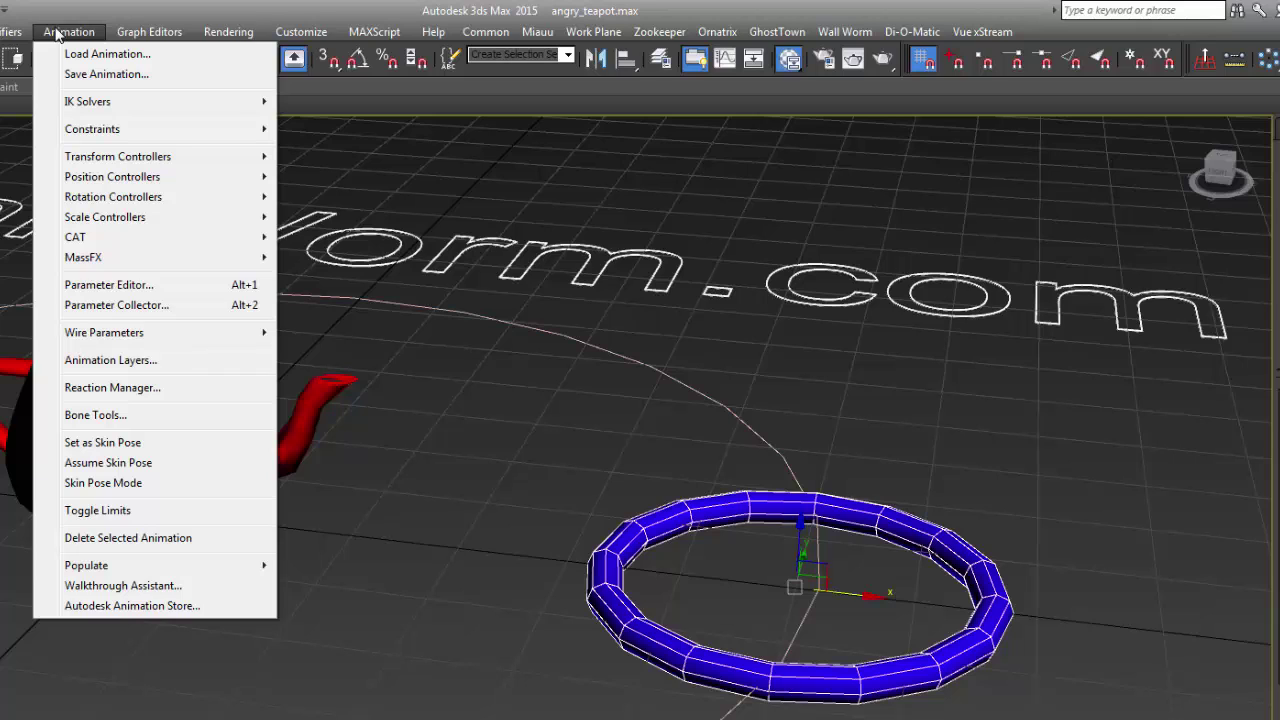
Step: Path-constrain the torus to the Circle001 spline and scrub the timeline to preview its orbit
mouse_move(123, 163)
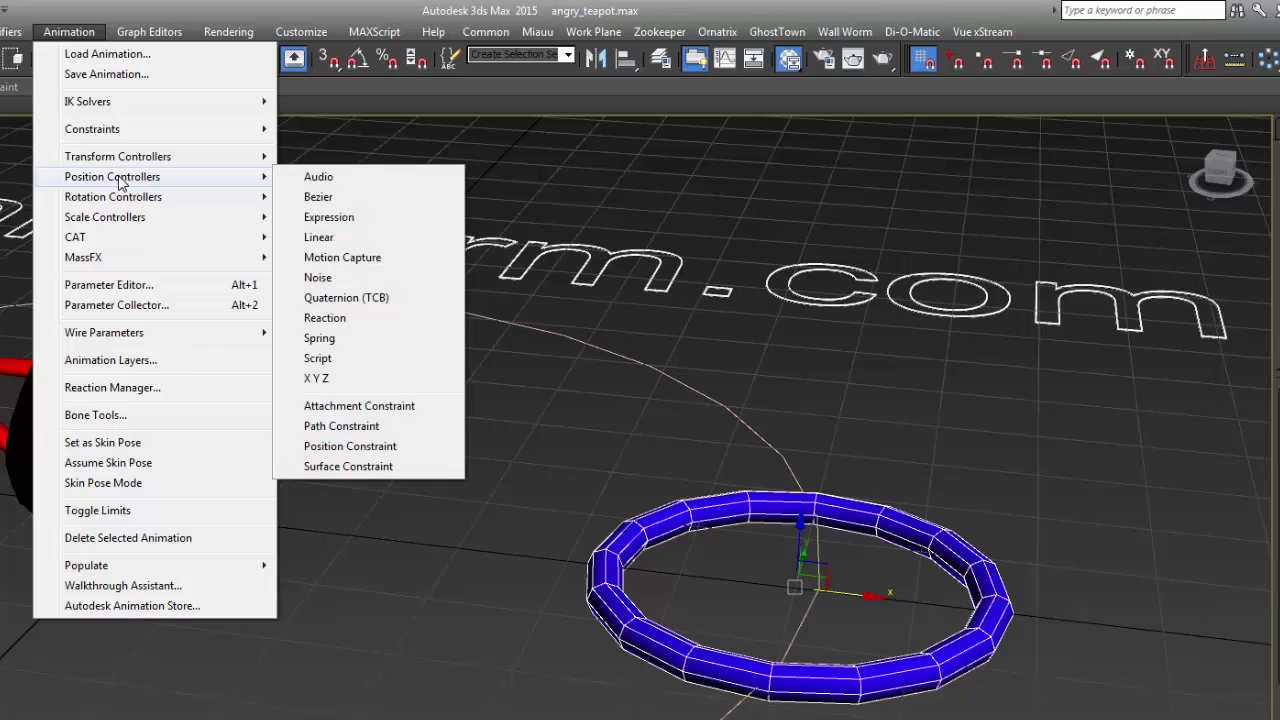
left_click(372, 430)
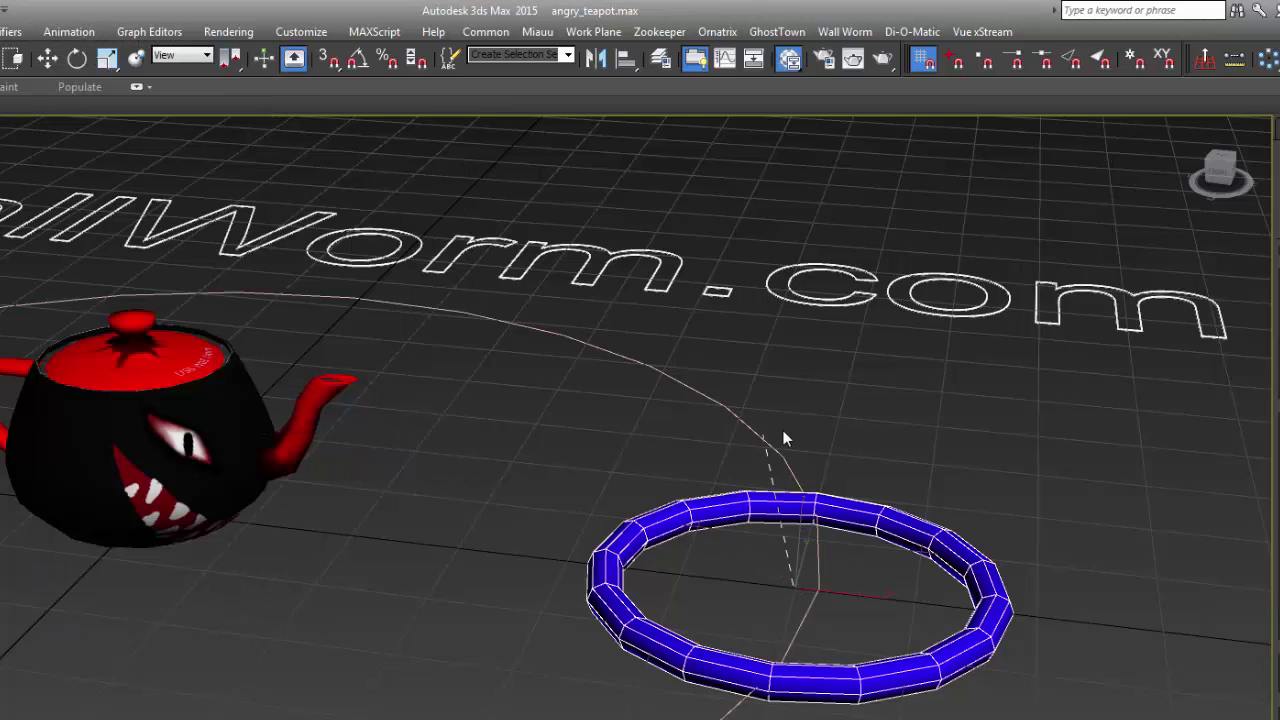
left_click(748, 427)
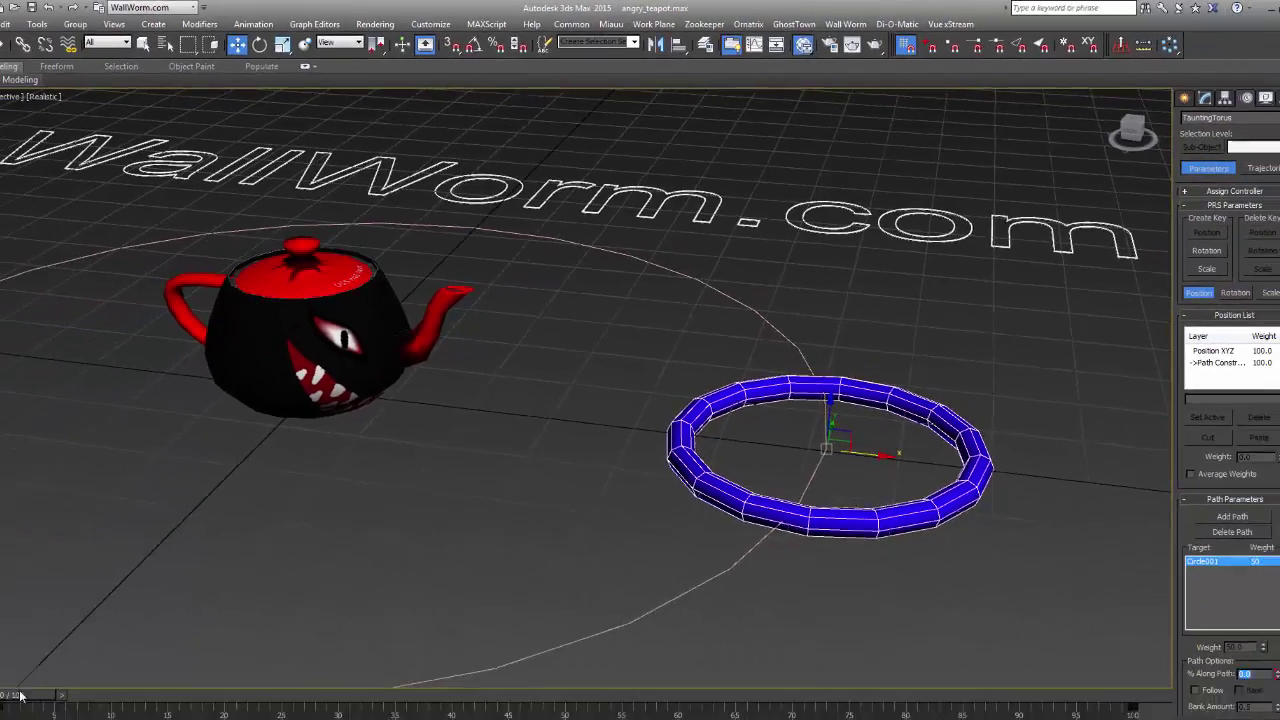
left_click_drag(200, 661, 10, 568)
key("w")
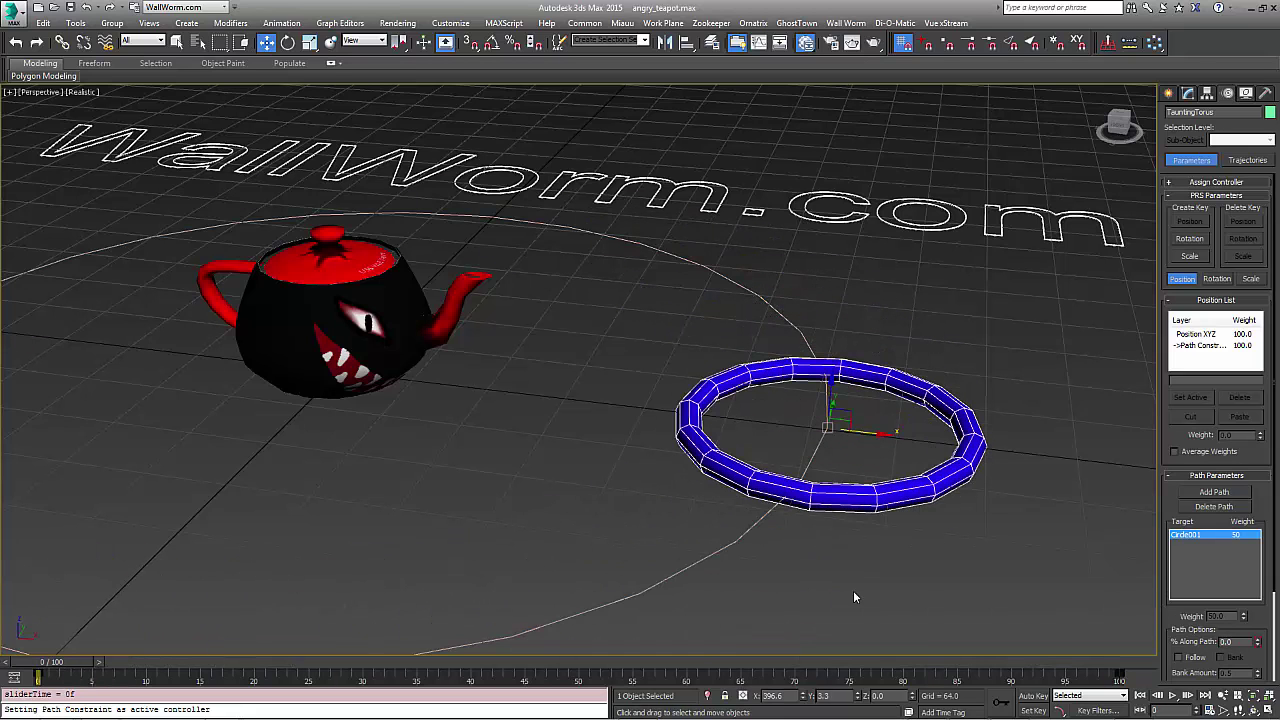
scroll(1187, 535, "down", 2)
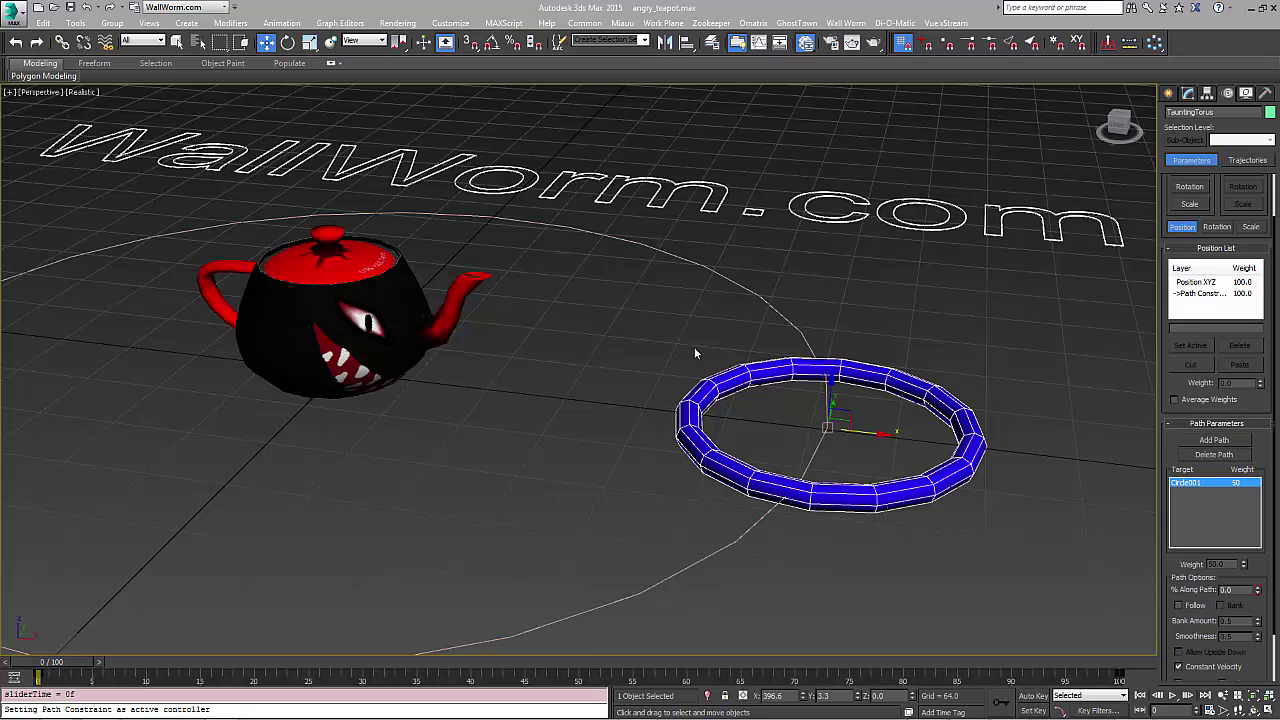
mouse_move(48, 657)
left_mouse_down()
mouse_move(75, 660)
mouse_move(48, 660)
left_mouse_up()
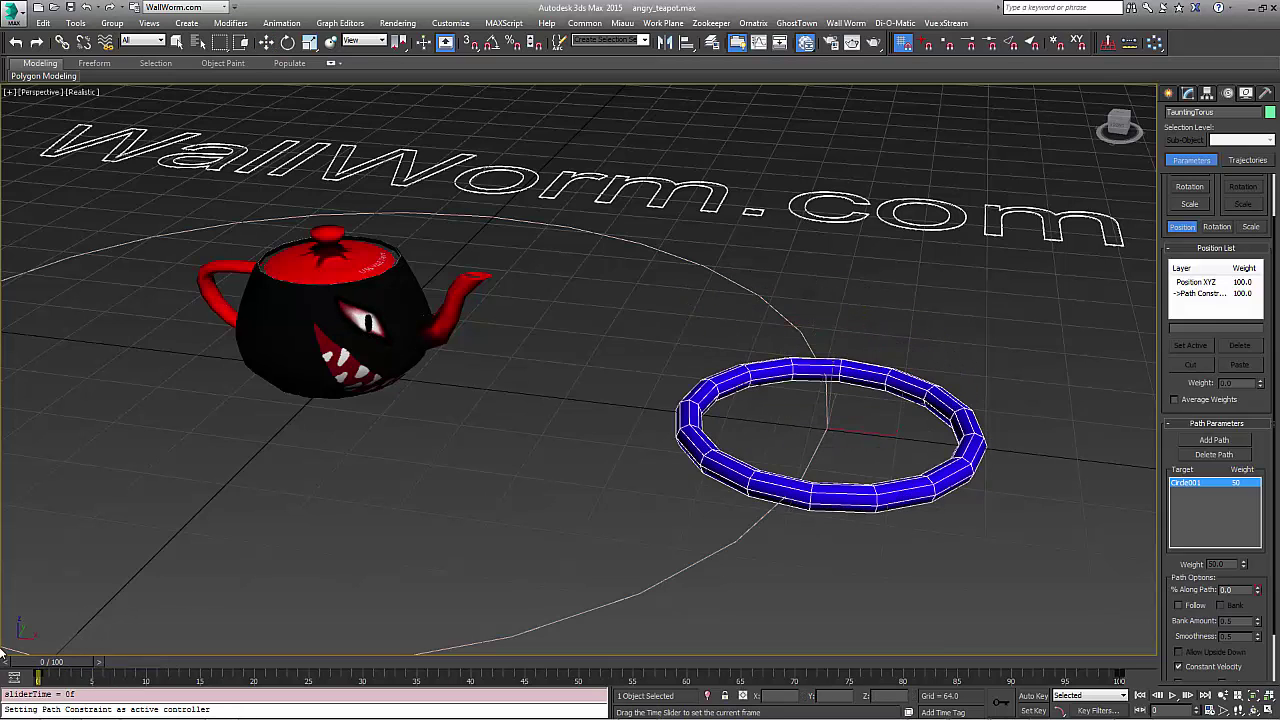
left_click(282, 23)
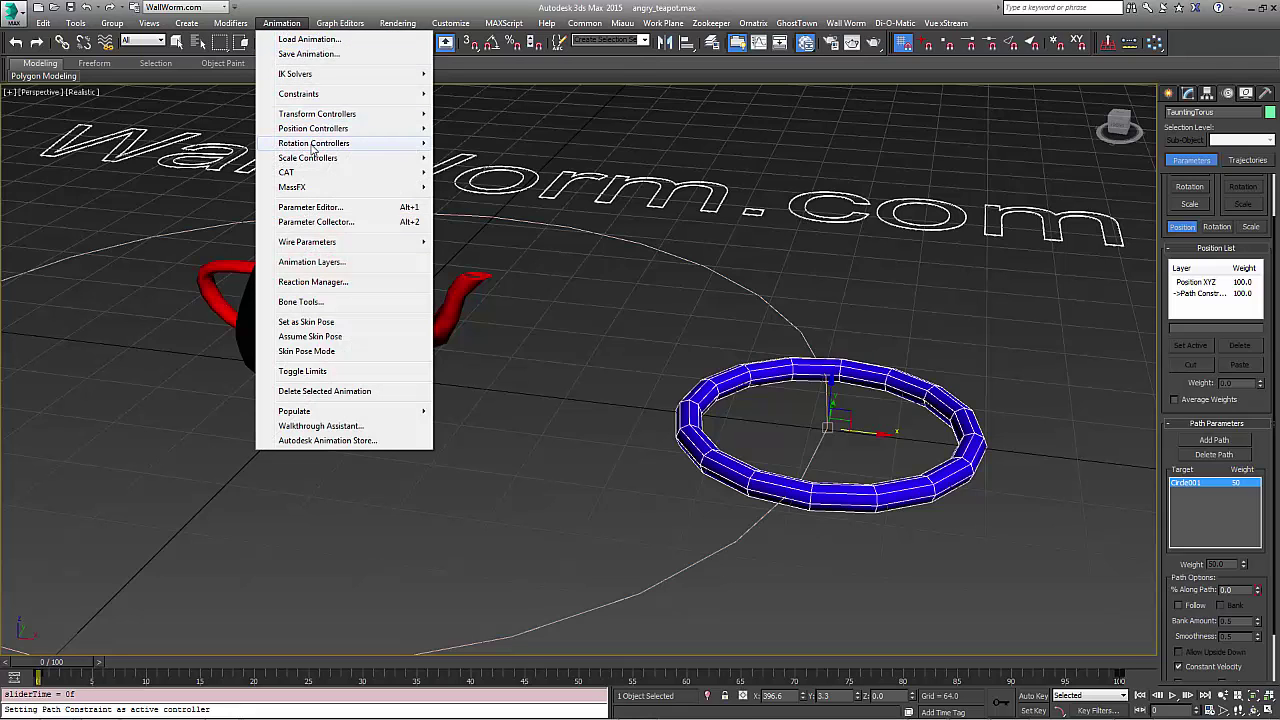
Step: Add a LookAt Constraint aiming the torus at AngryTeapot on the Z axis, then play the animation
mouse_move(314, 145)
left_click(500, 280)
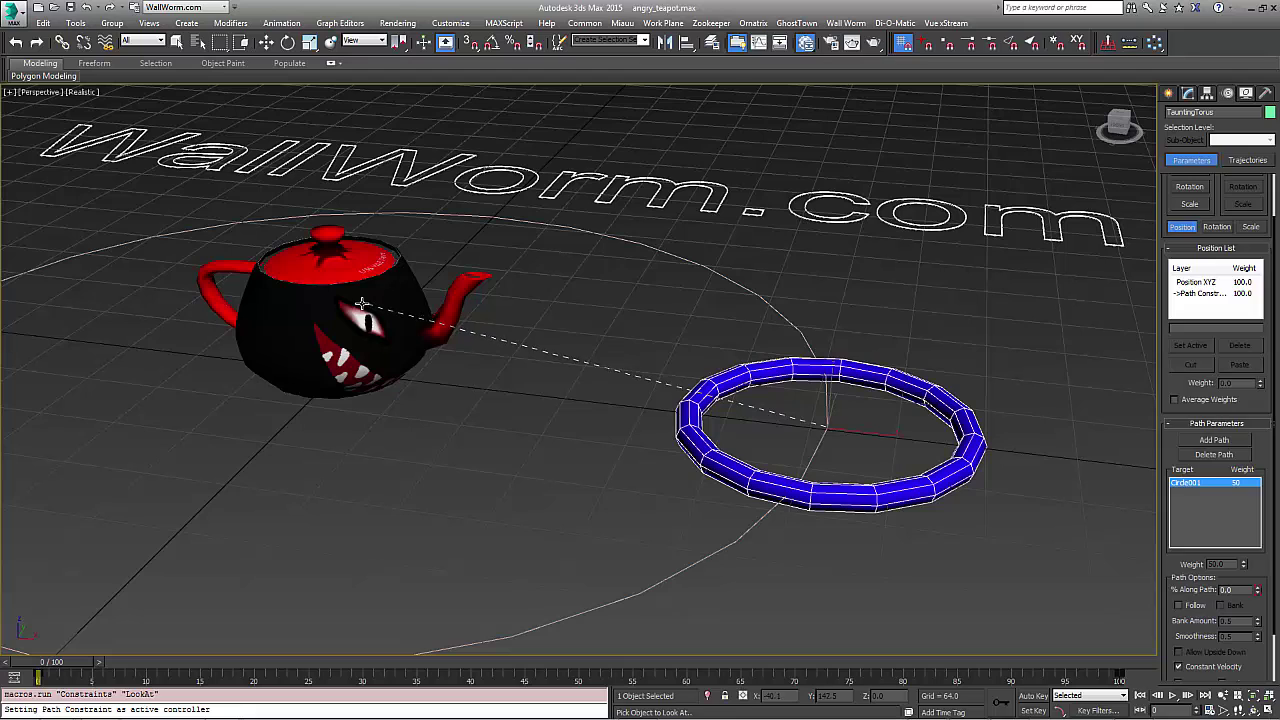
left_click(363, 303)
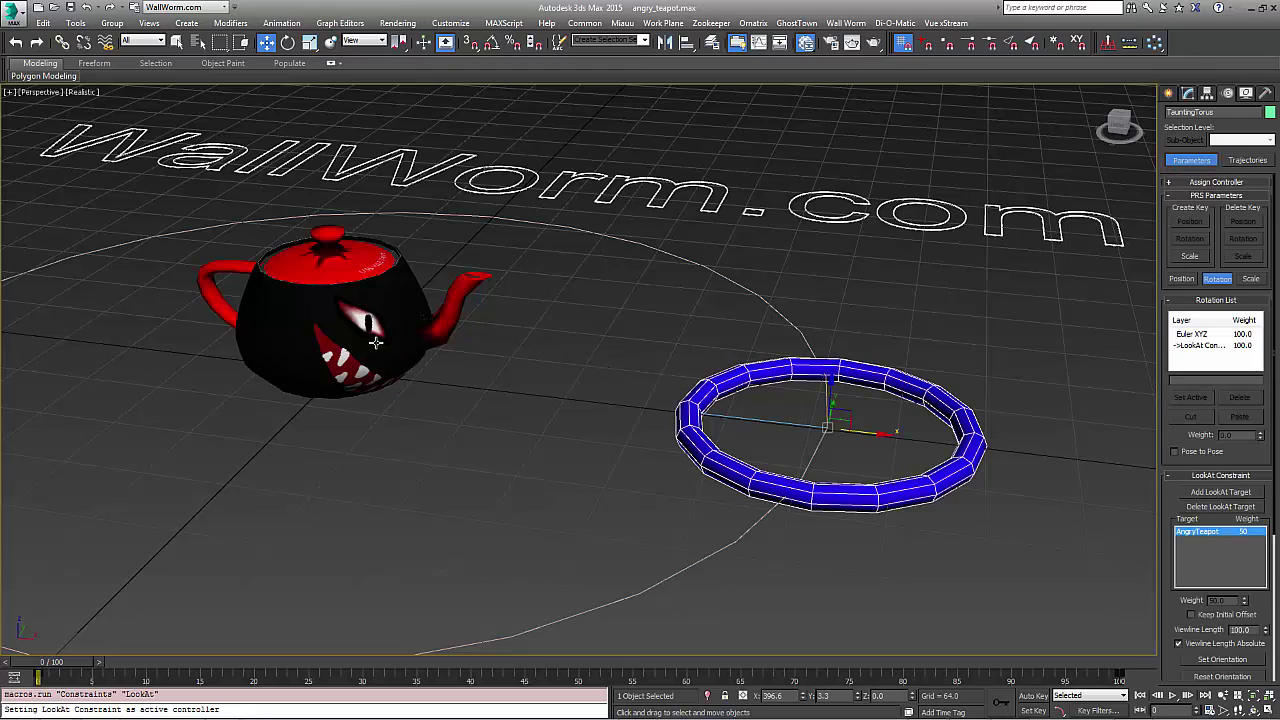
left_click_drag(1168, 625, 1163, 453)
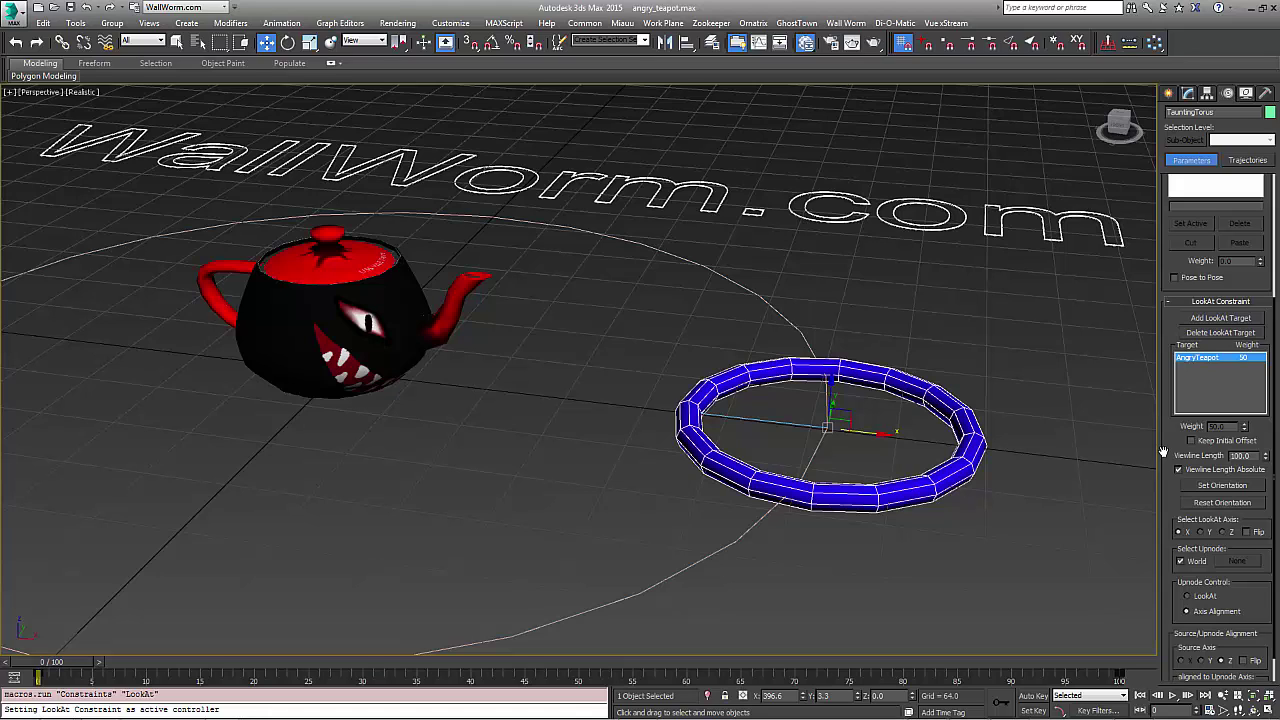
left_click(1223, 532)
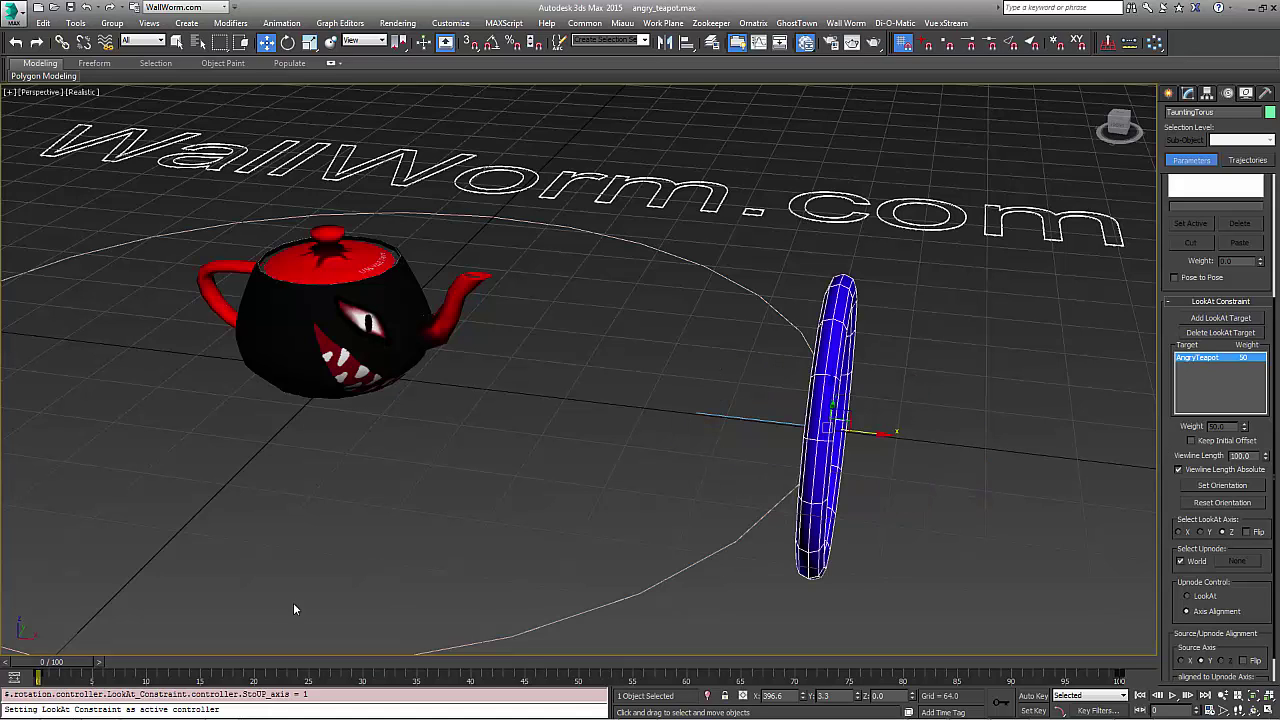
middle_click_drag(481, 437, 672, 449, "alt")
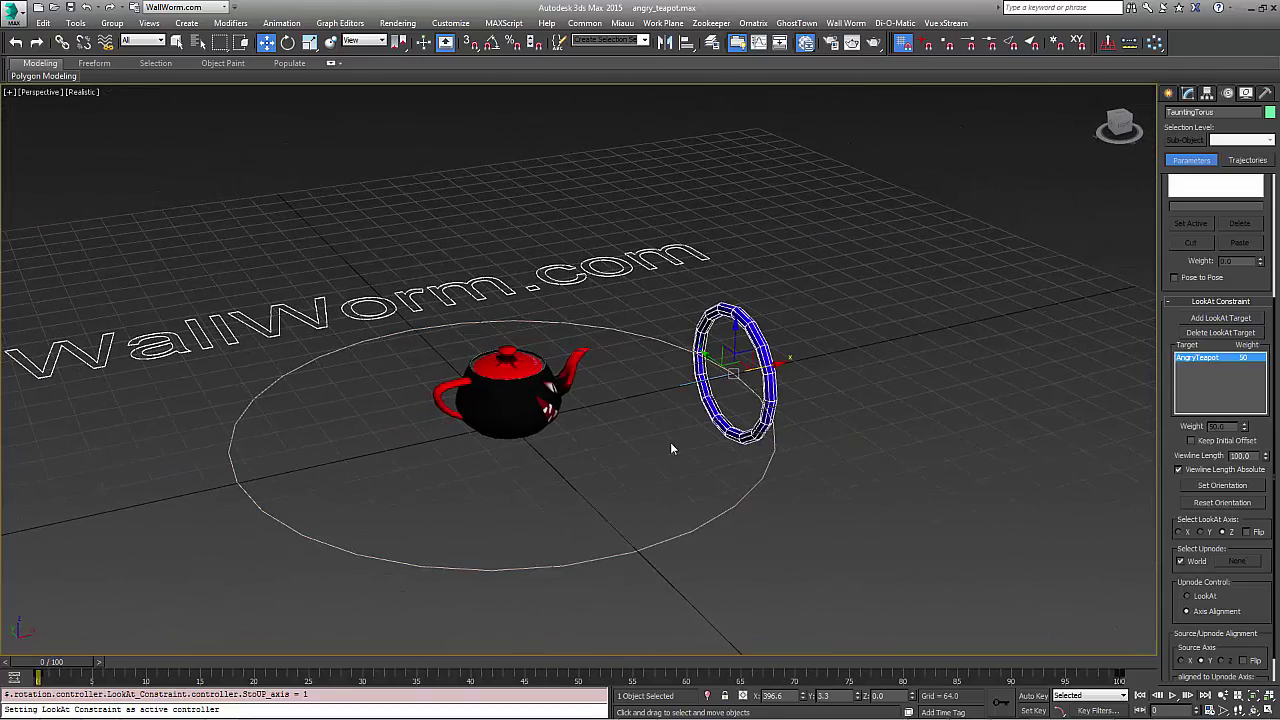
left_click(1172, 695)
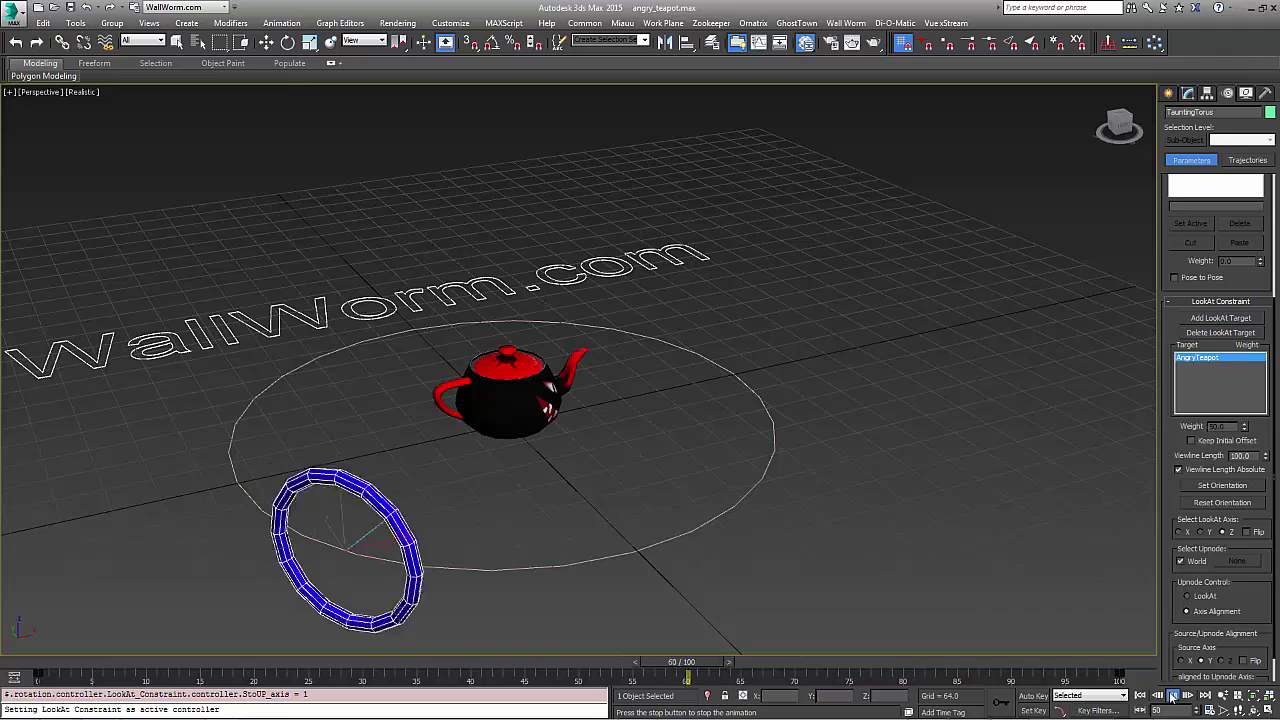
Step: Stop playback at frame 0, orbit the view lower, and bring up the Wall Worm Model Tools submenu
left_click(1172, 697)
middle_click_drag(938, 507, 681, 531, "alt")
key("w")
scroll(682, 505, "up", 4)
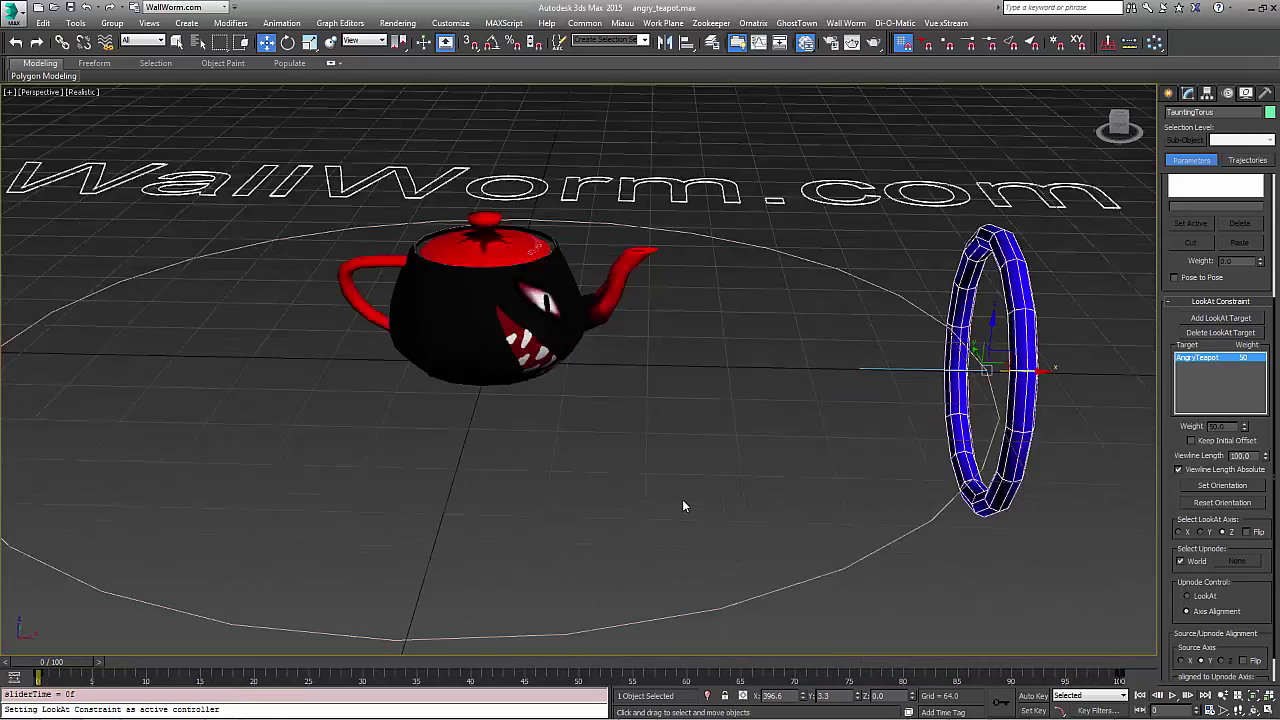
scroll(634, 440, "down", 2)
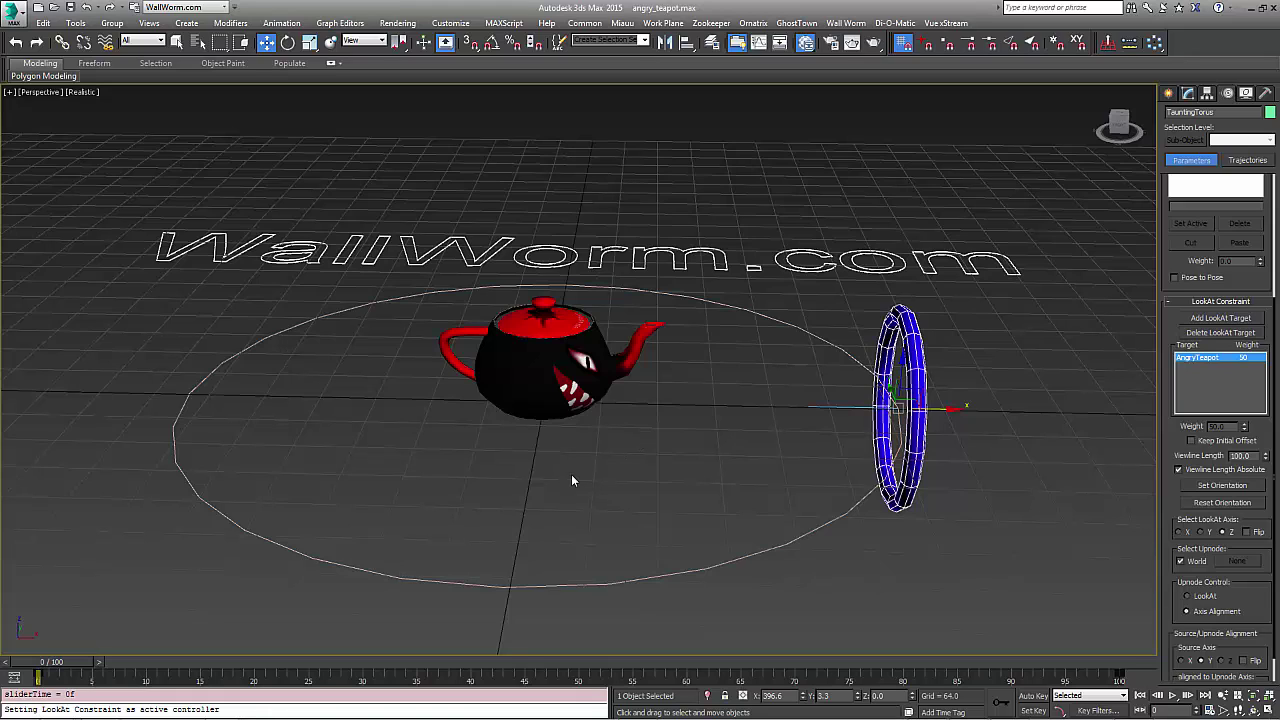
left_click(846, 22)
mouse_move(885, 42)
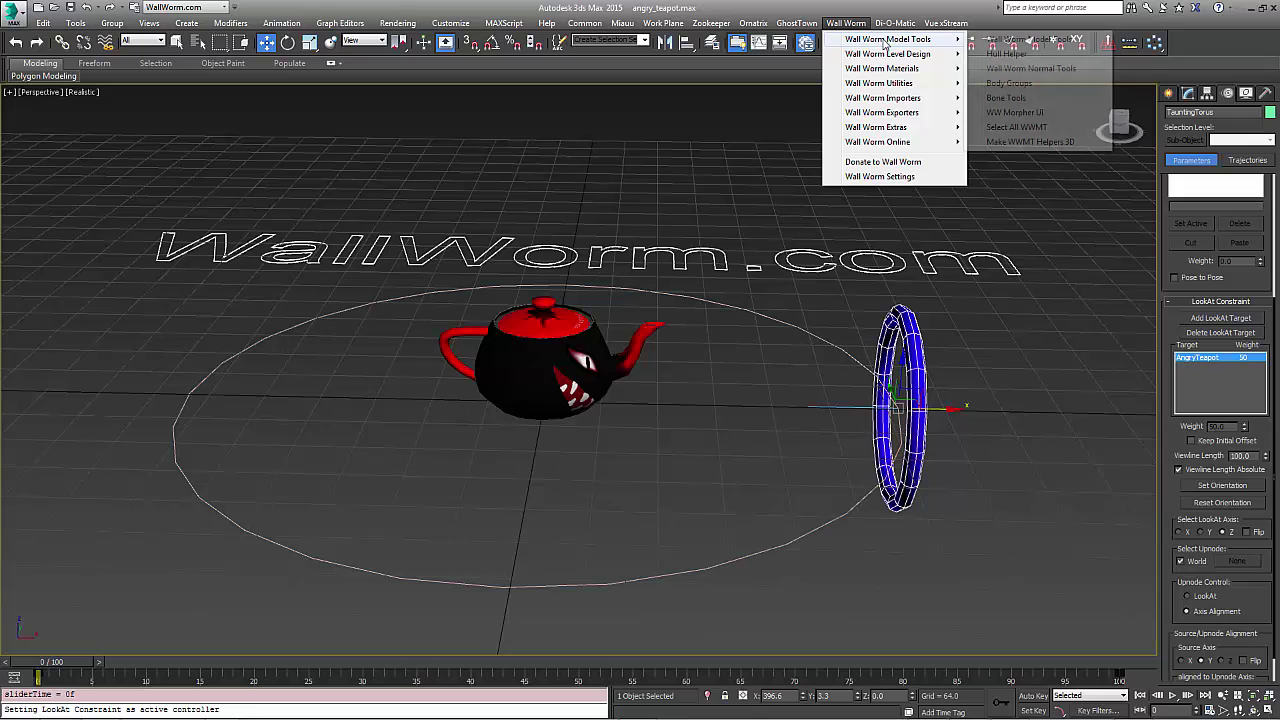
Step: In Wall Worm Model Tools, pick the teapot as the model AngryTeapot
left_click(1050, 40)
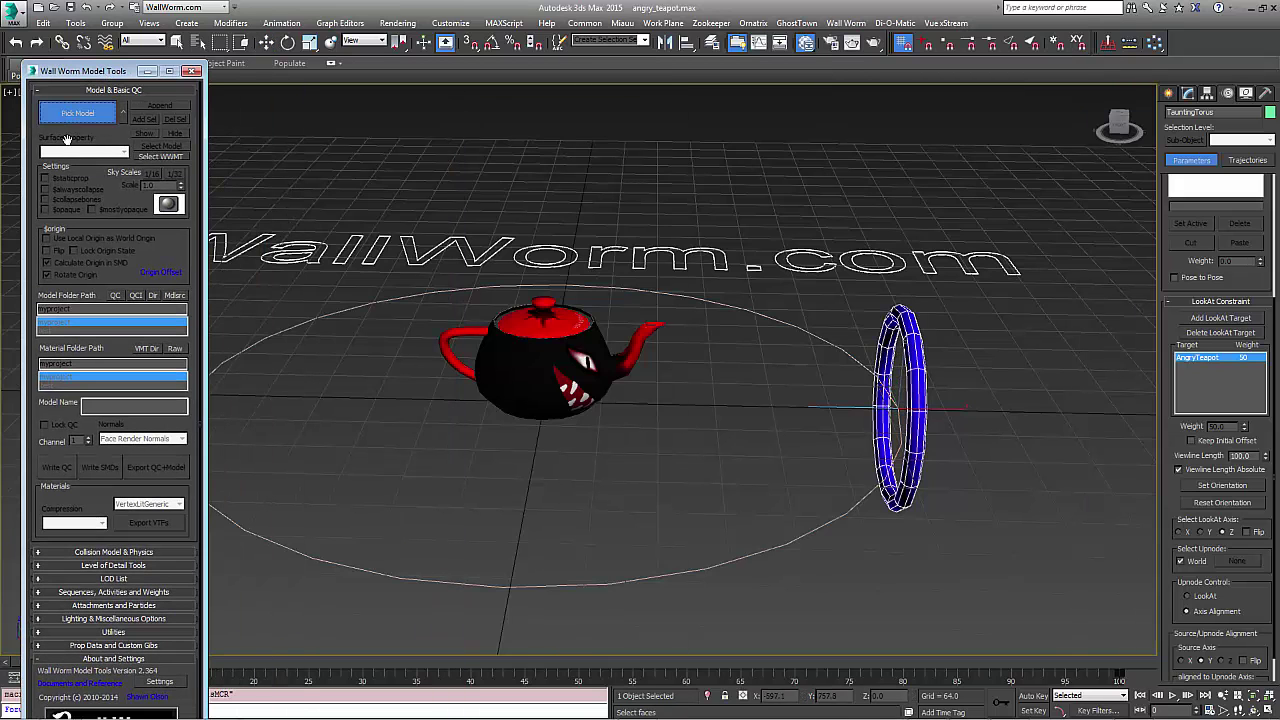
left_click(566, 384)
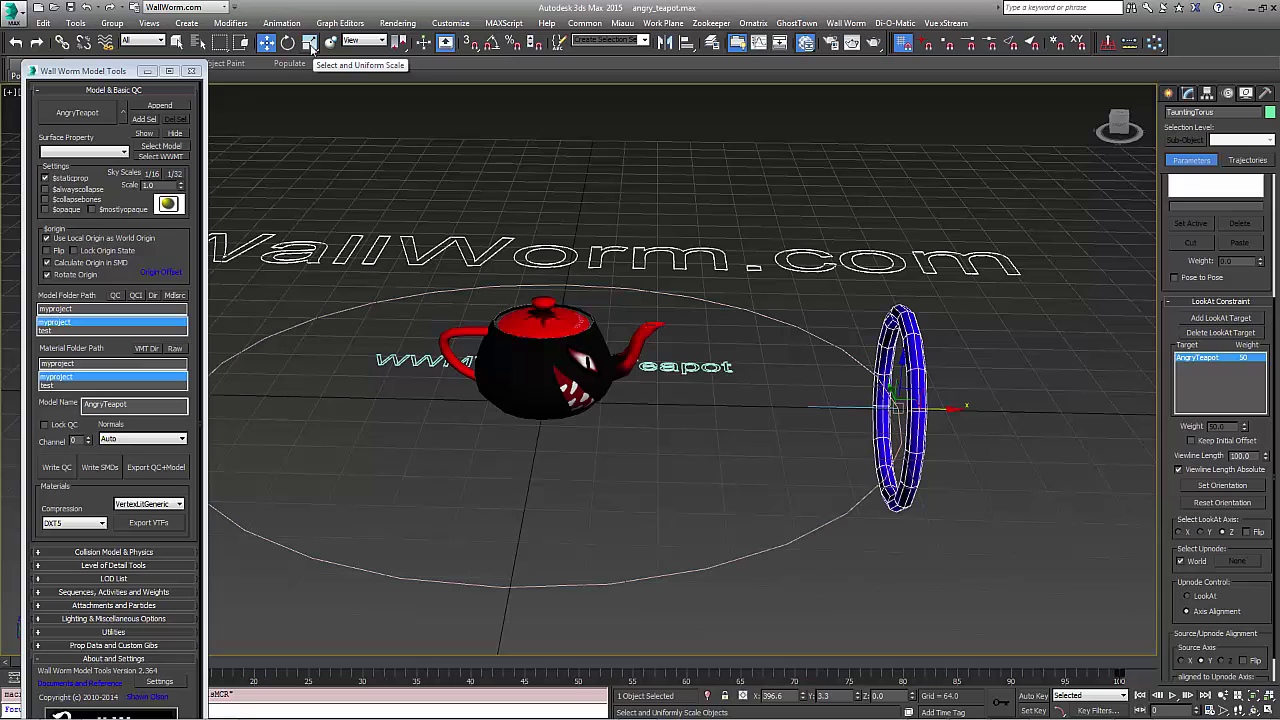
left_click(541, 354)
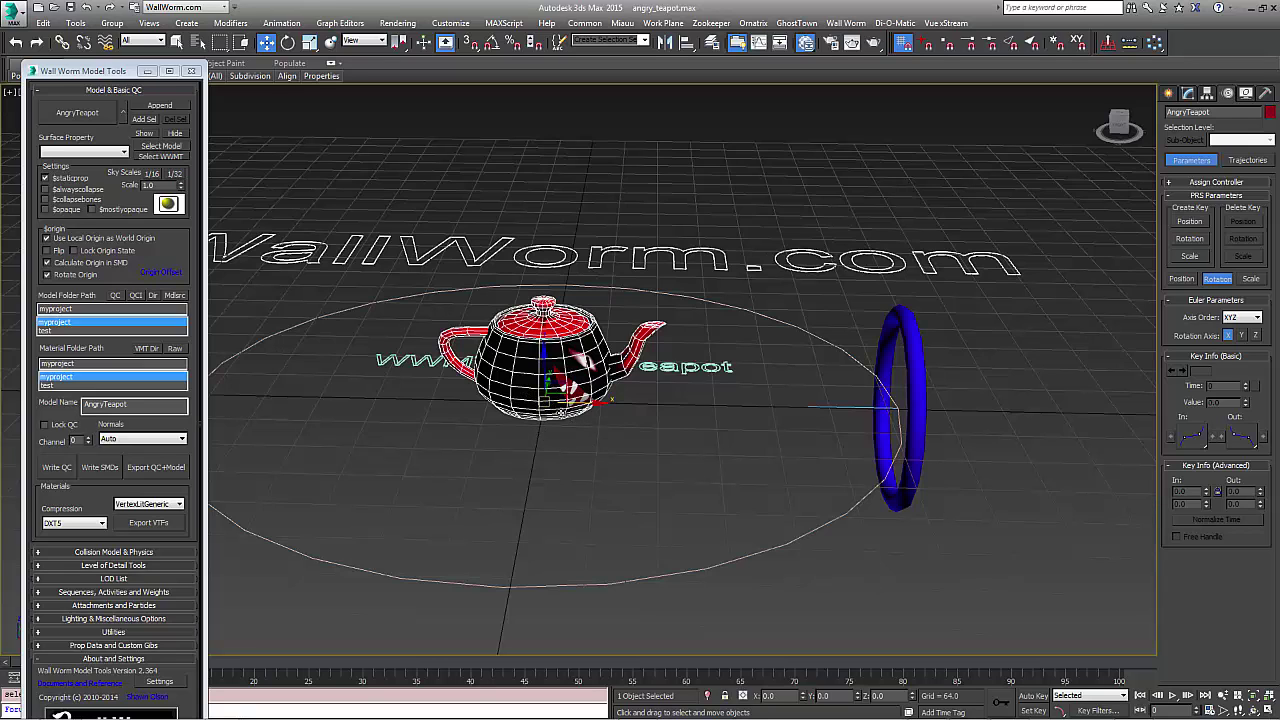
Step: Inspect the teapot from a few angles and uncheck the $staticprop option
scroll(570, 423, "up", 3)
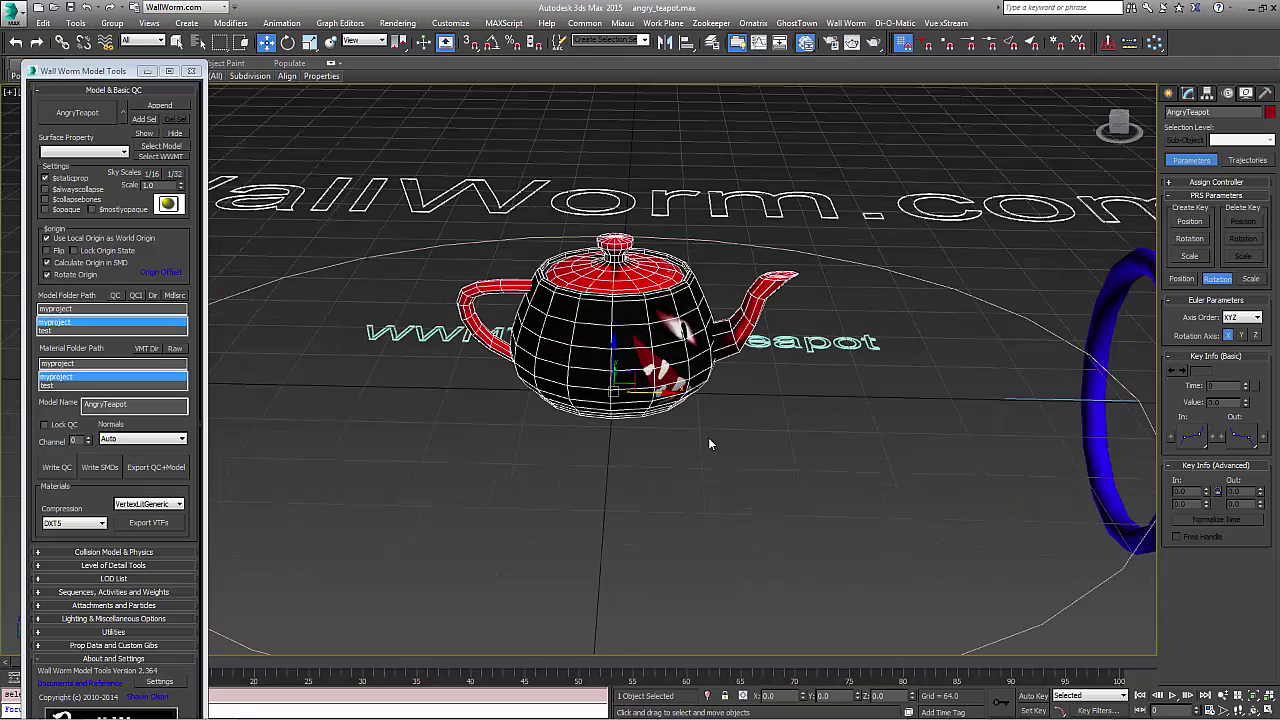
middle_click_drag(720, 443, 751, 628, "alt")
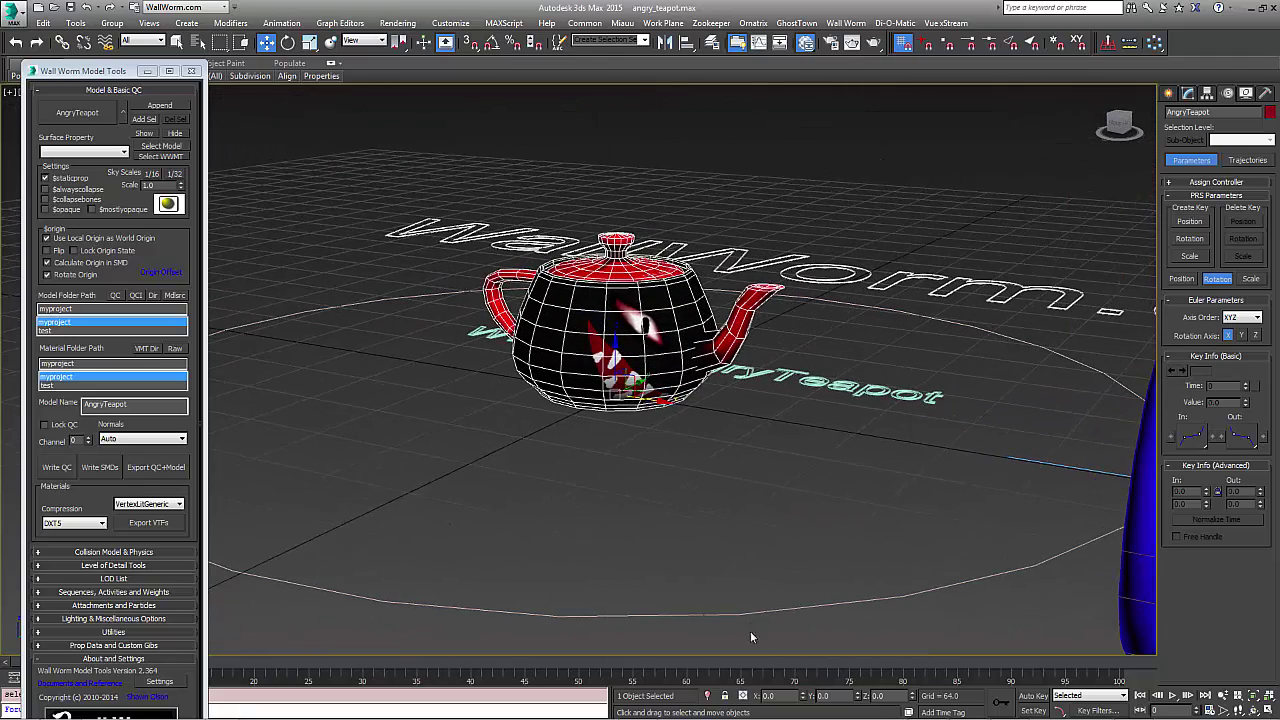
middle_click_drag(691, 438, 712, 450, "alt")
scroll(712, 450, "down", 3)
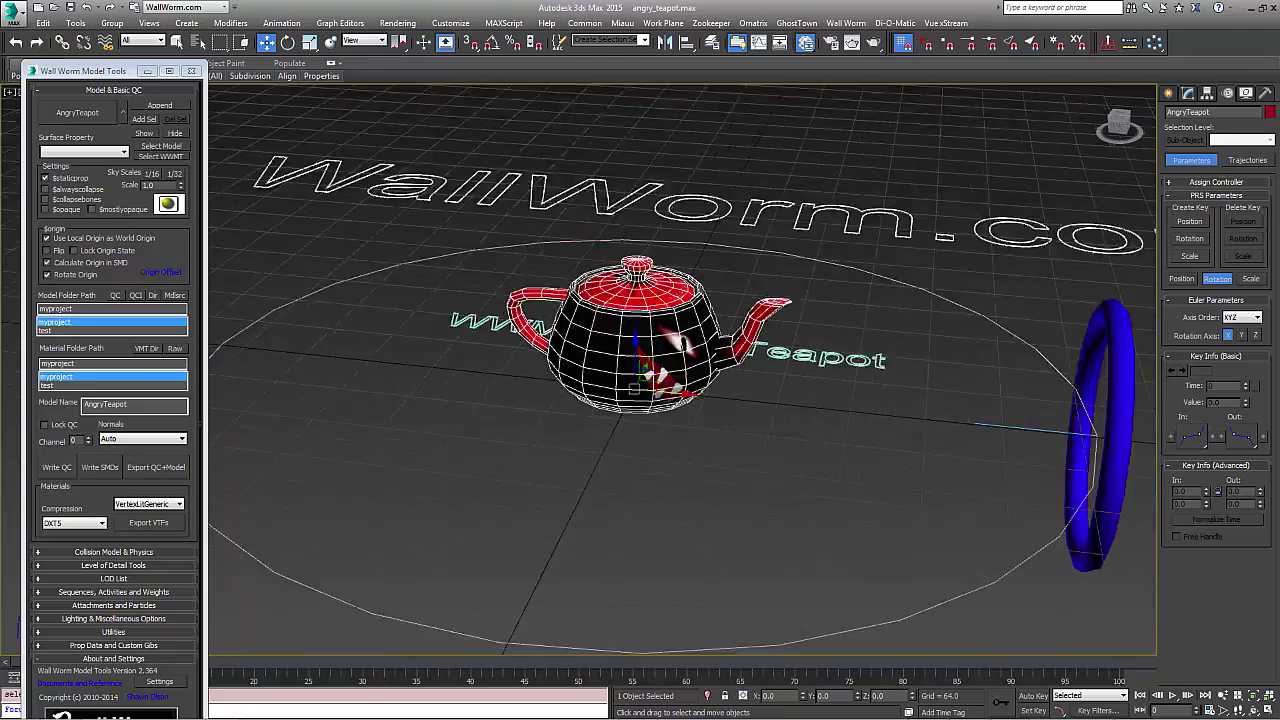
scroll(712, 450, "up", 3)
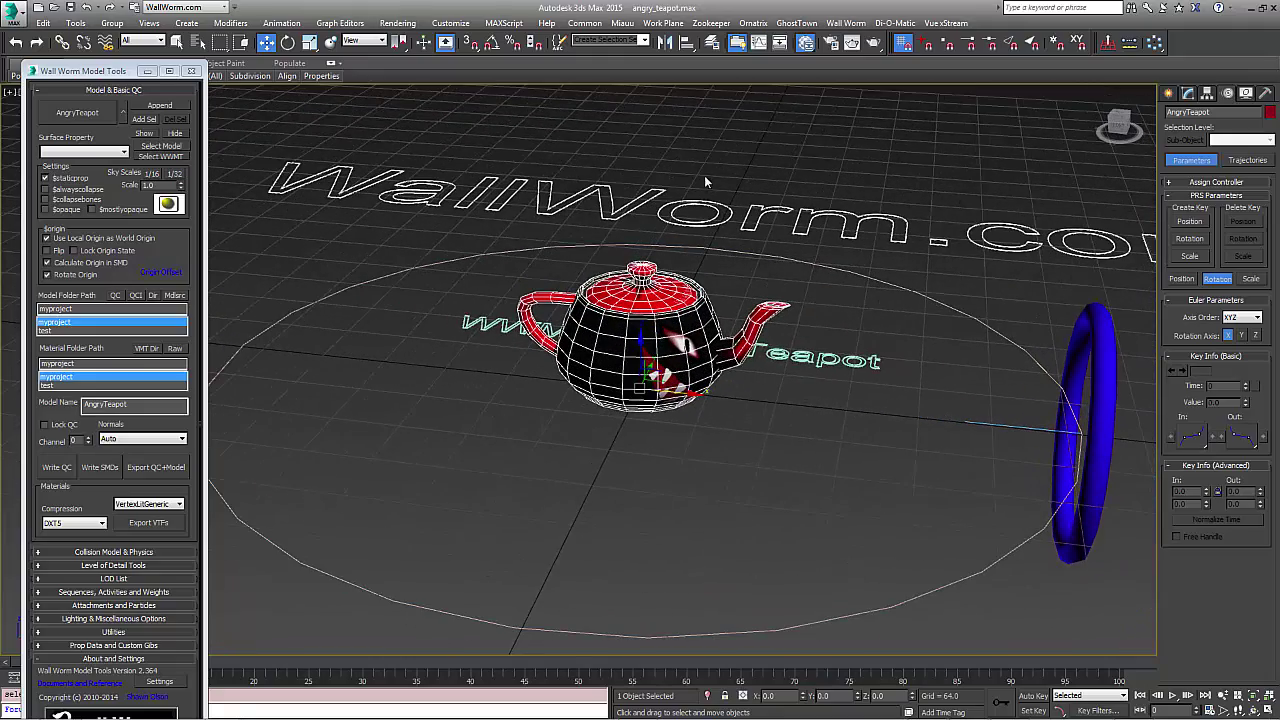
middle_click_drag(723, 300, 760, 340, "alt")
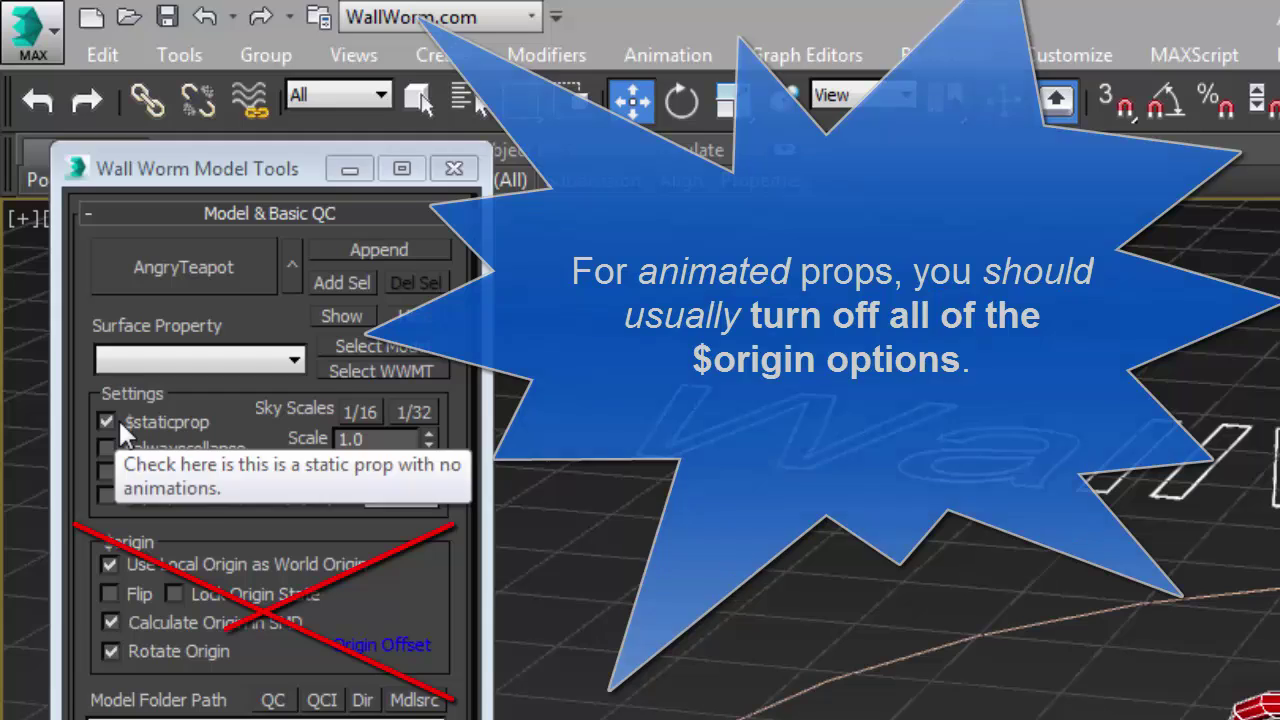
left_click(114, 420)
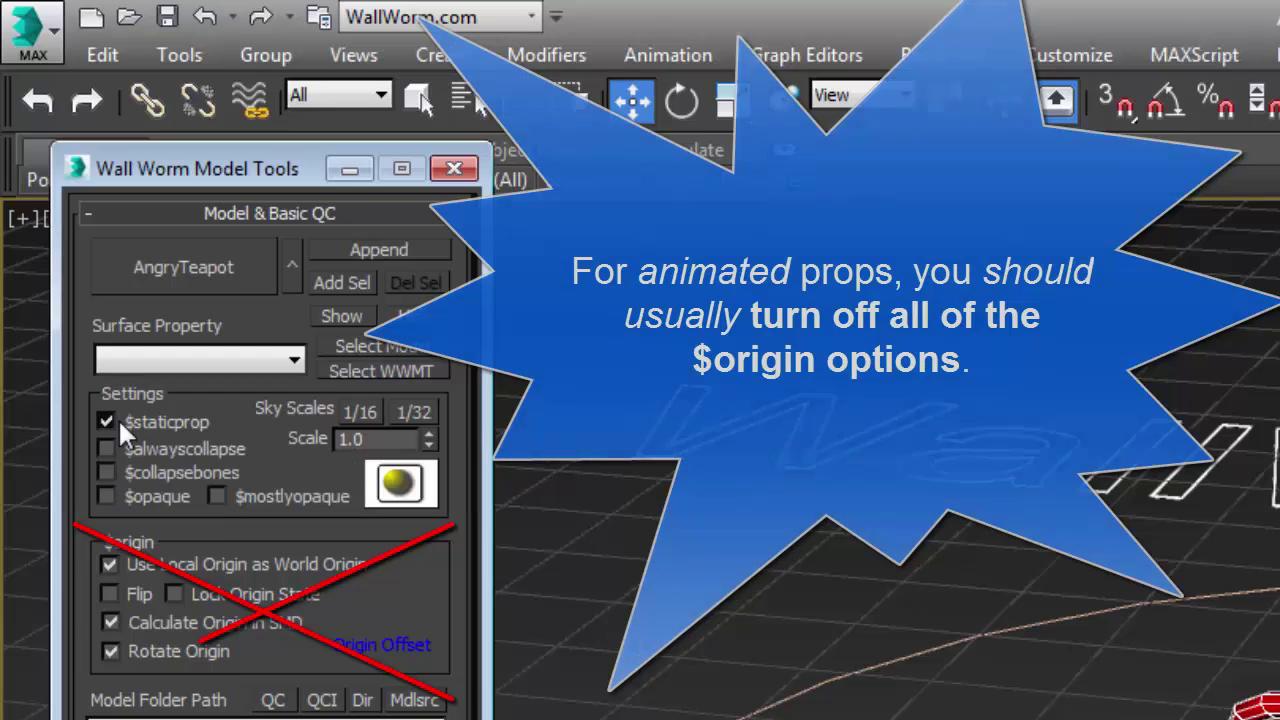
Step: Turn off Rotate Origin and set both Model and Material Folder Paths to wallworm/testing
left_click(109, 652)
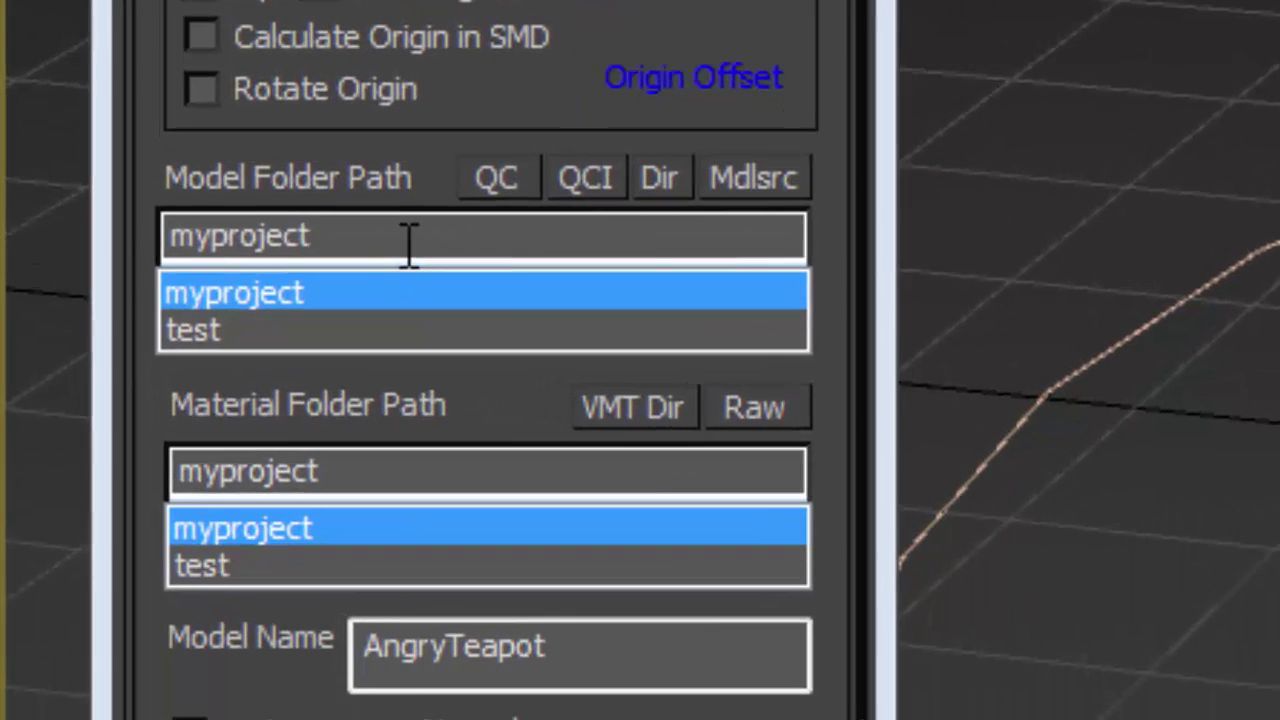
double_click(247, 719)
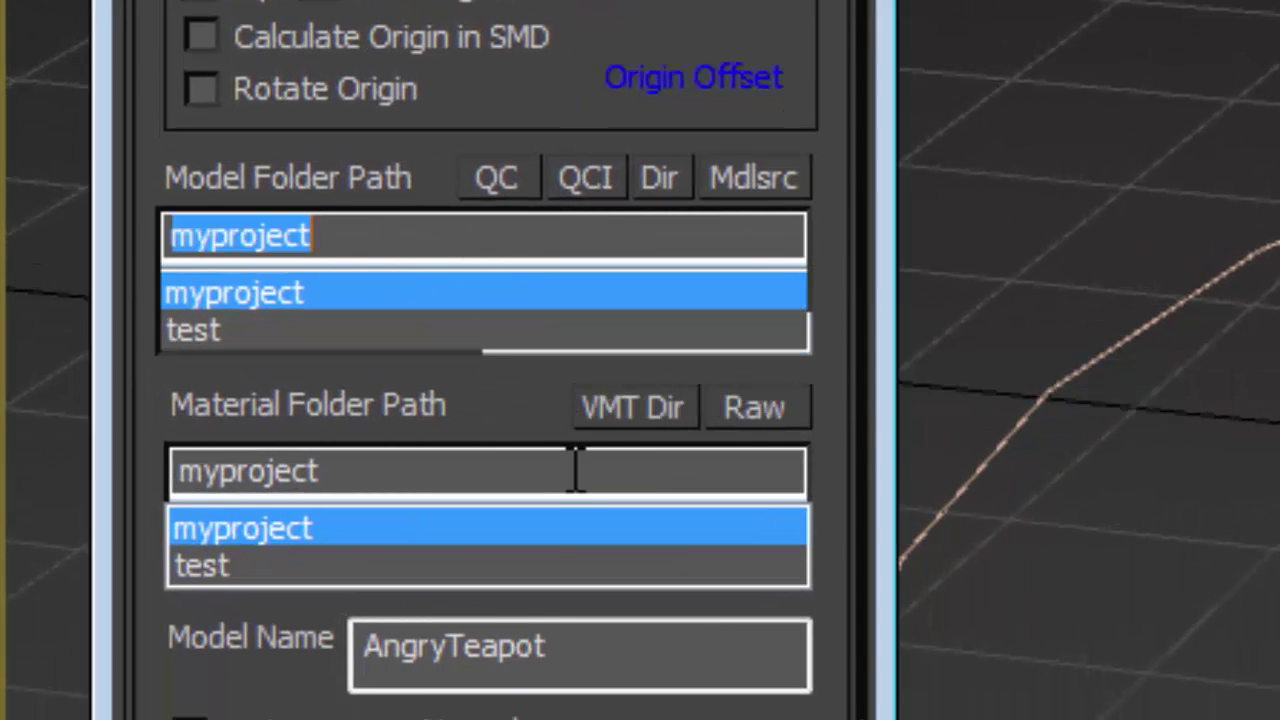
type("wallworm/testing")
double_click(405, 483)
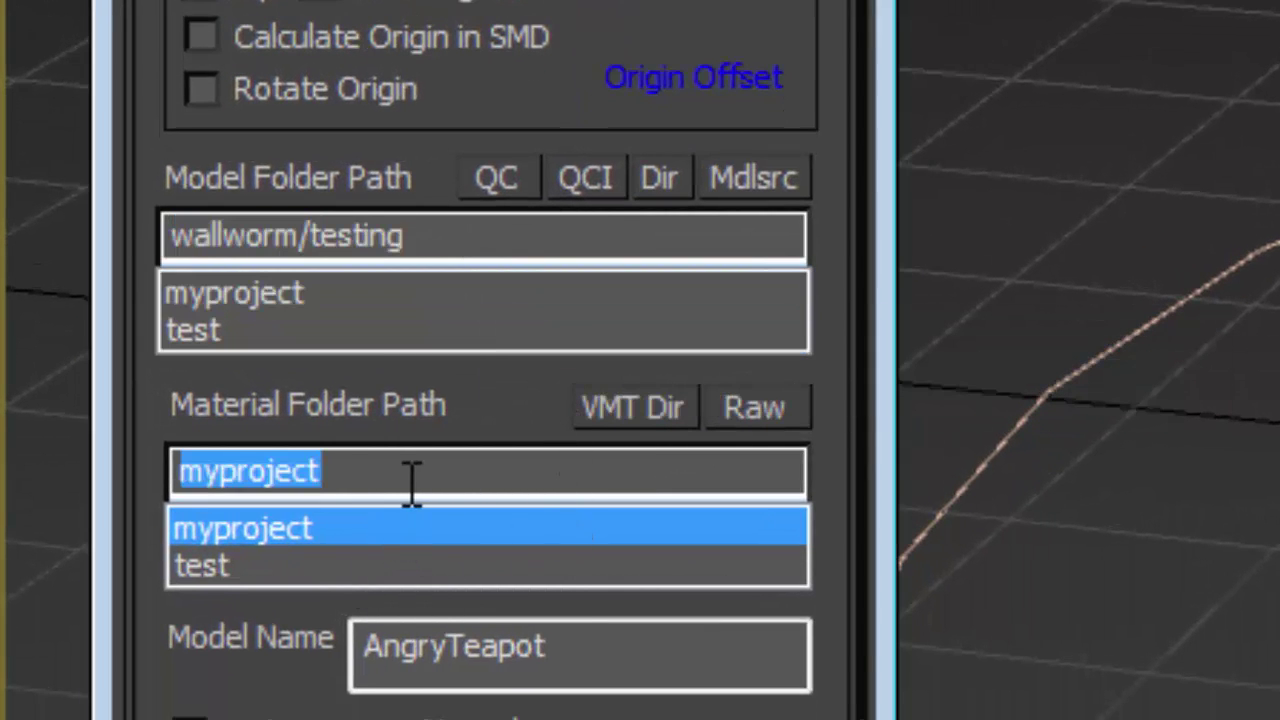
type("wallworm/testing")
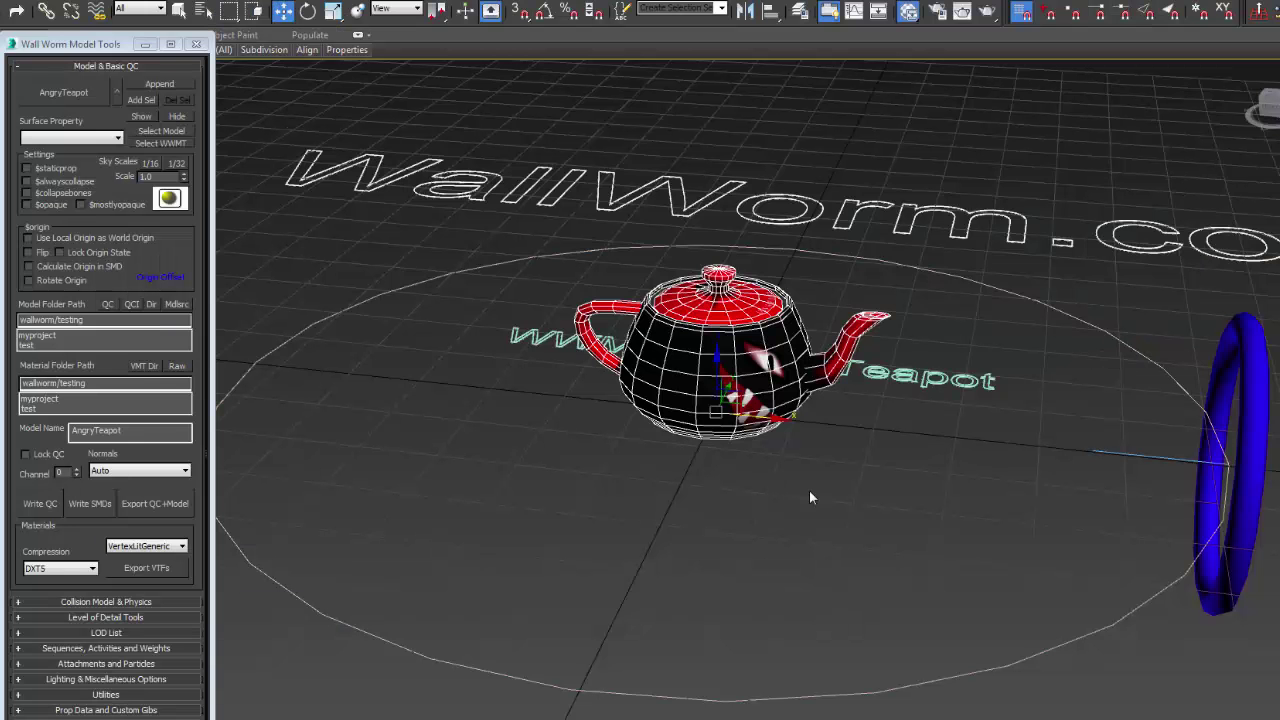
Step: Add the blue ring to the AngryTeapot model and bring up the VTF texture exporter
left_click(1220, 367)
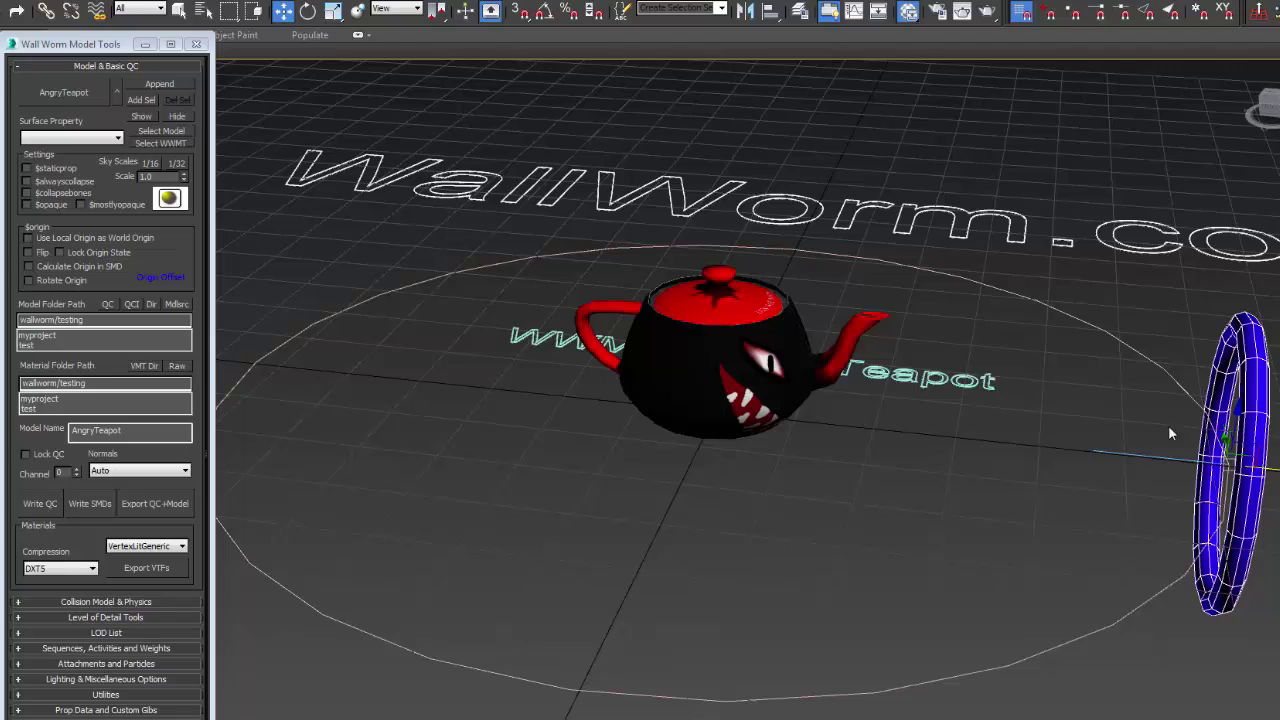
middle_click_drag(1106, 452, 1055, 450)
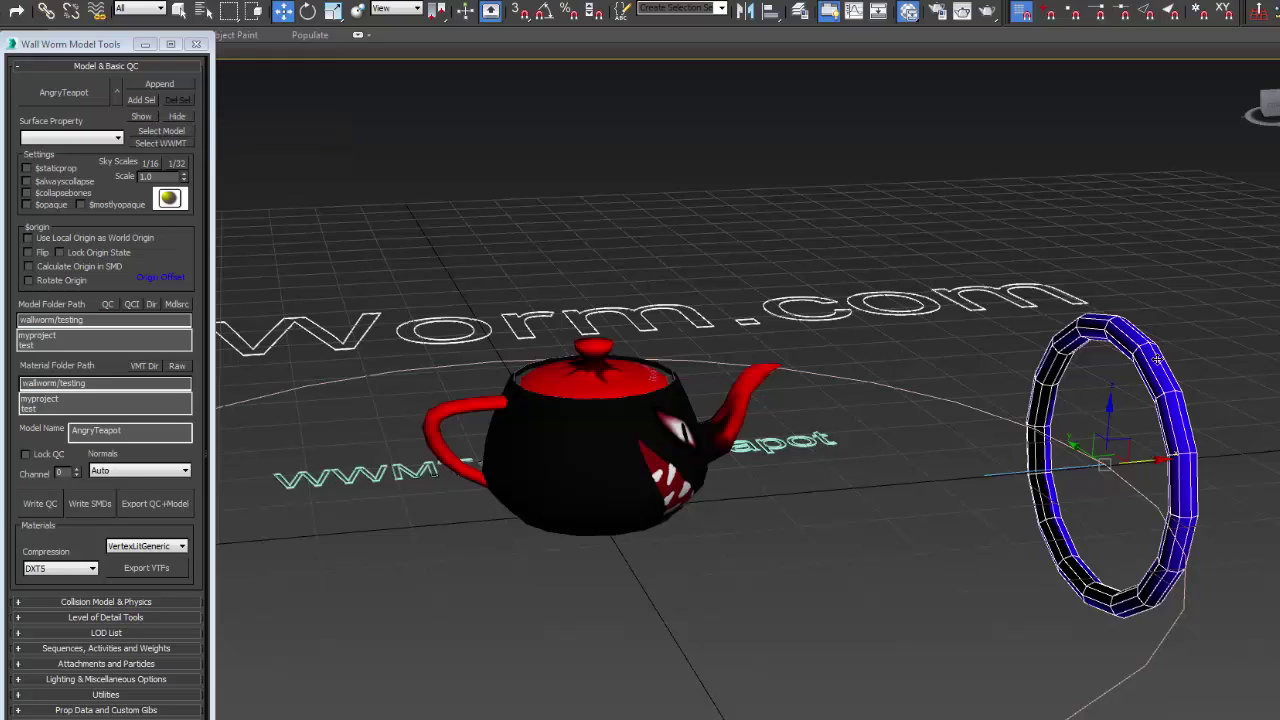
left_click(143, 101)
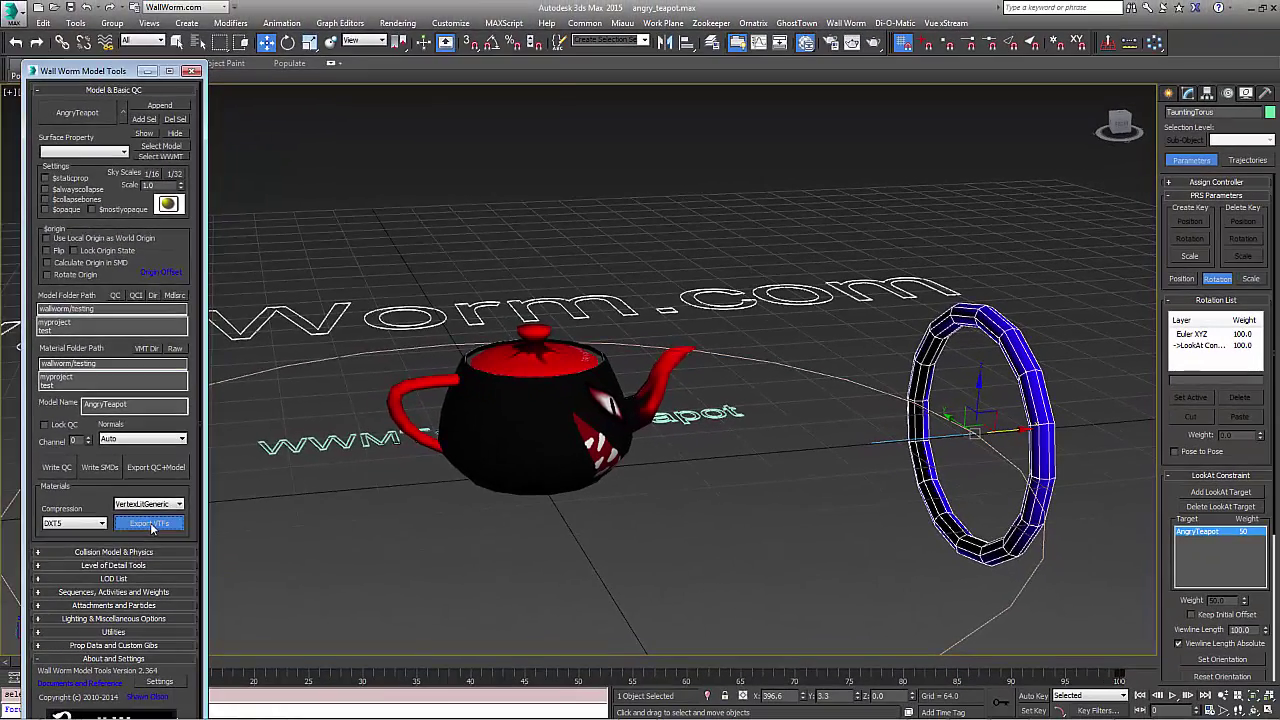
left_click(146, 567)
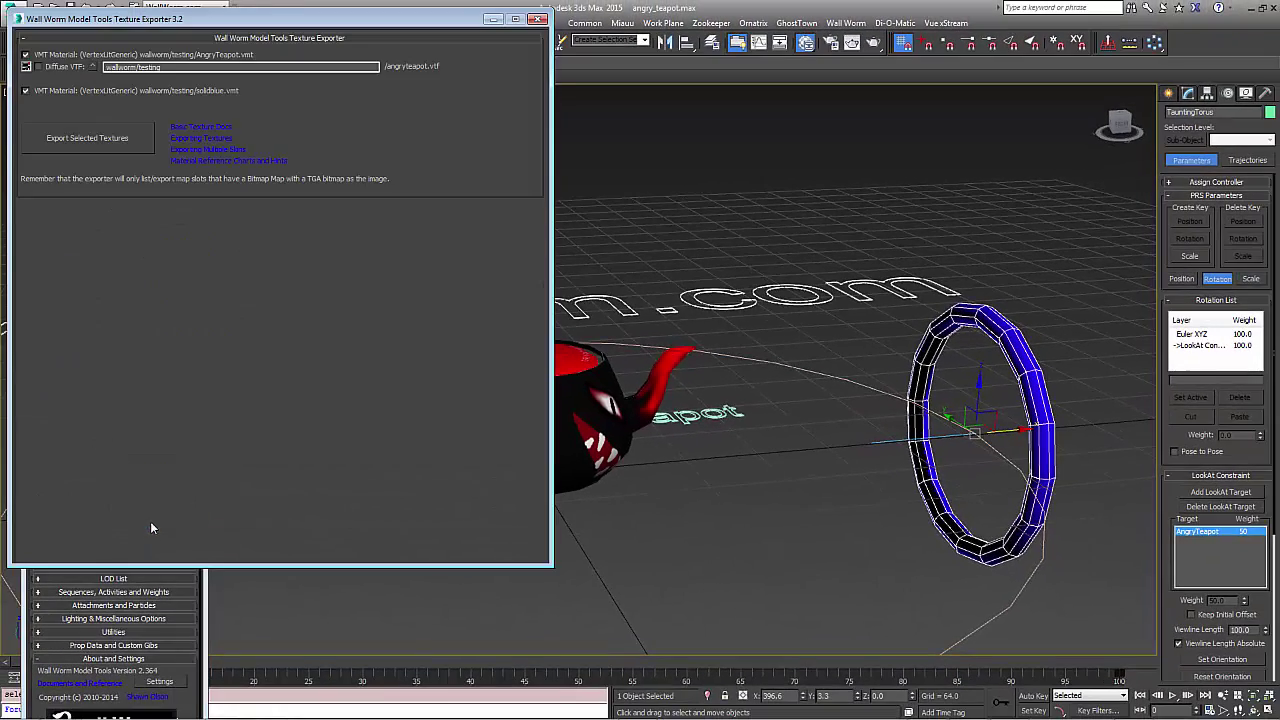
Step: Export the teapot's Diffuse texture as VTF, close the exporter, and expand Sequences, Activities and Weights
left_click(39, 67)
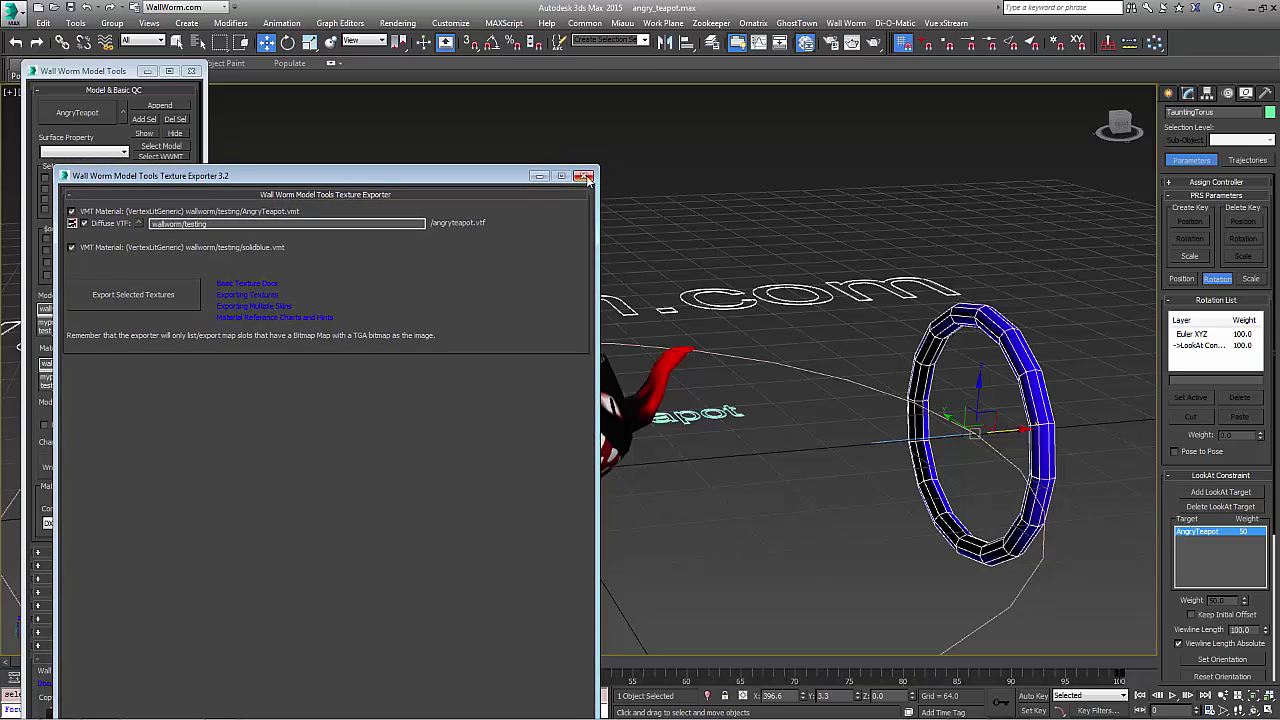
left_click(133, 294)
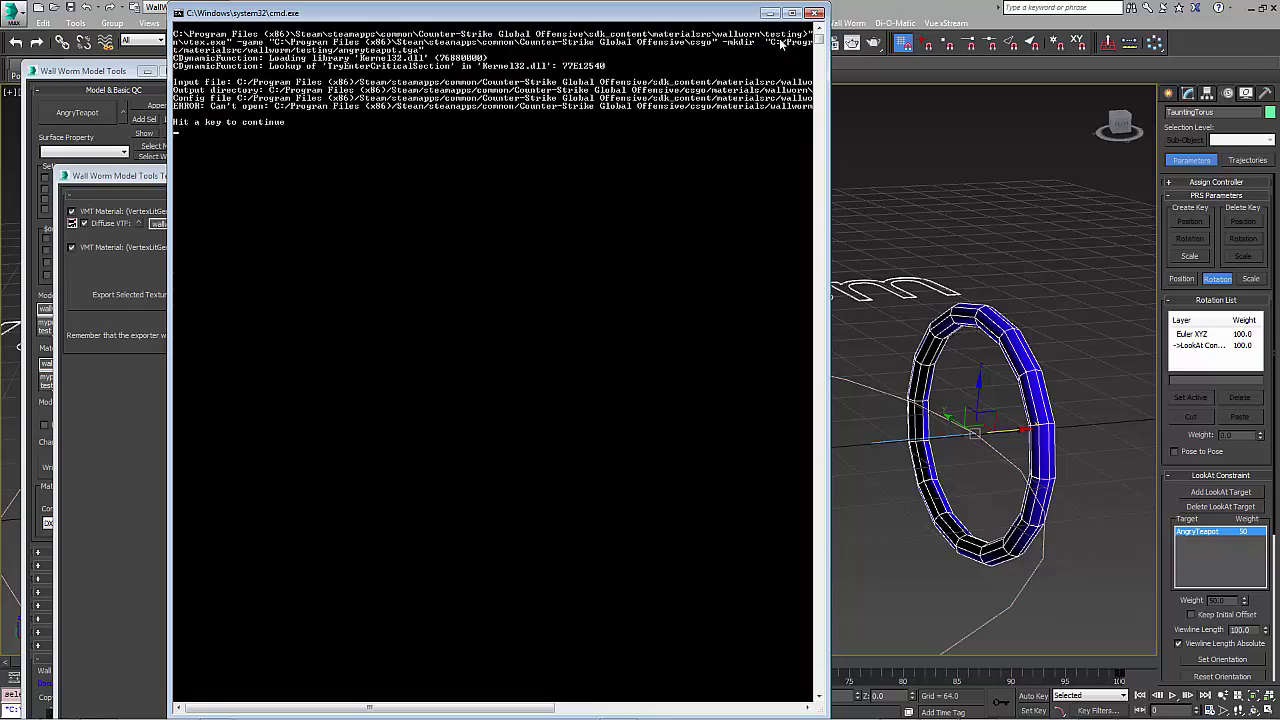
left_click(815, 13)
left_click(665, 418)
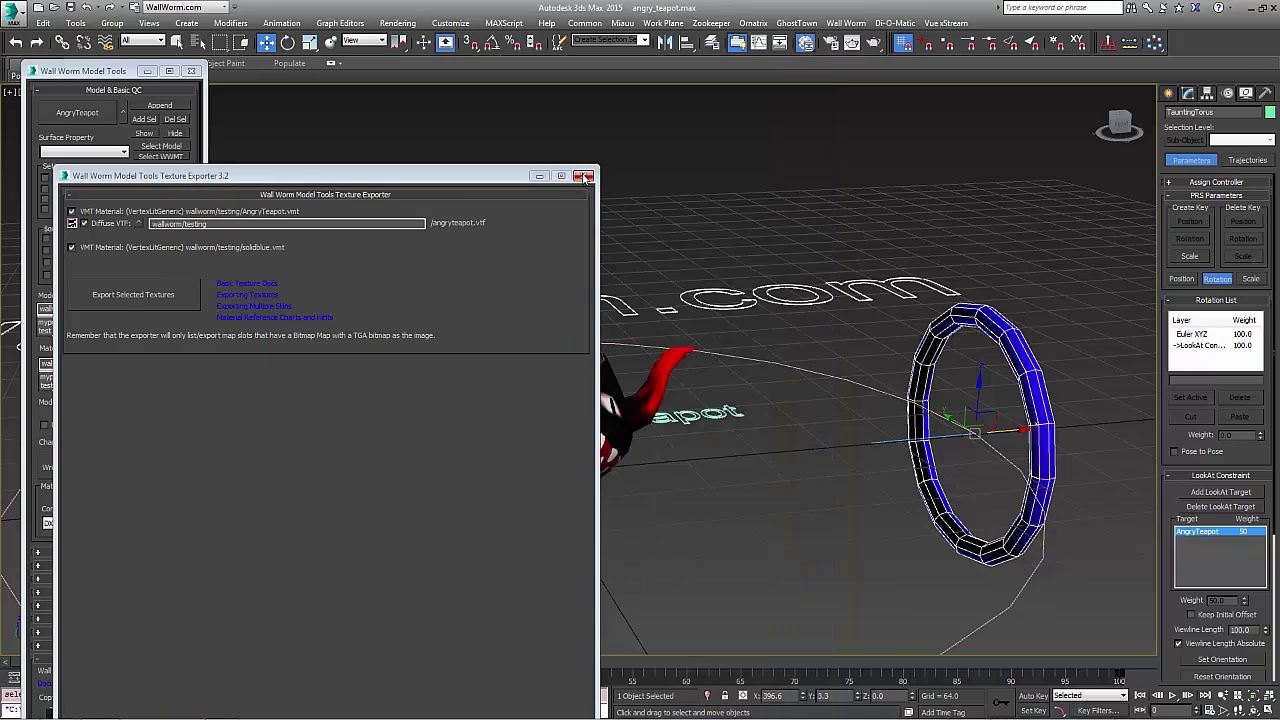
left_click(583, 177)
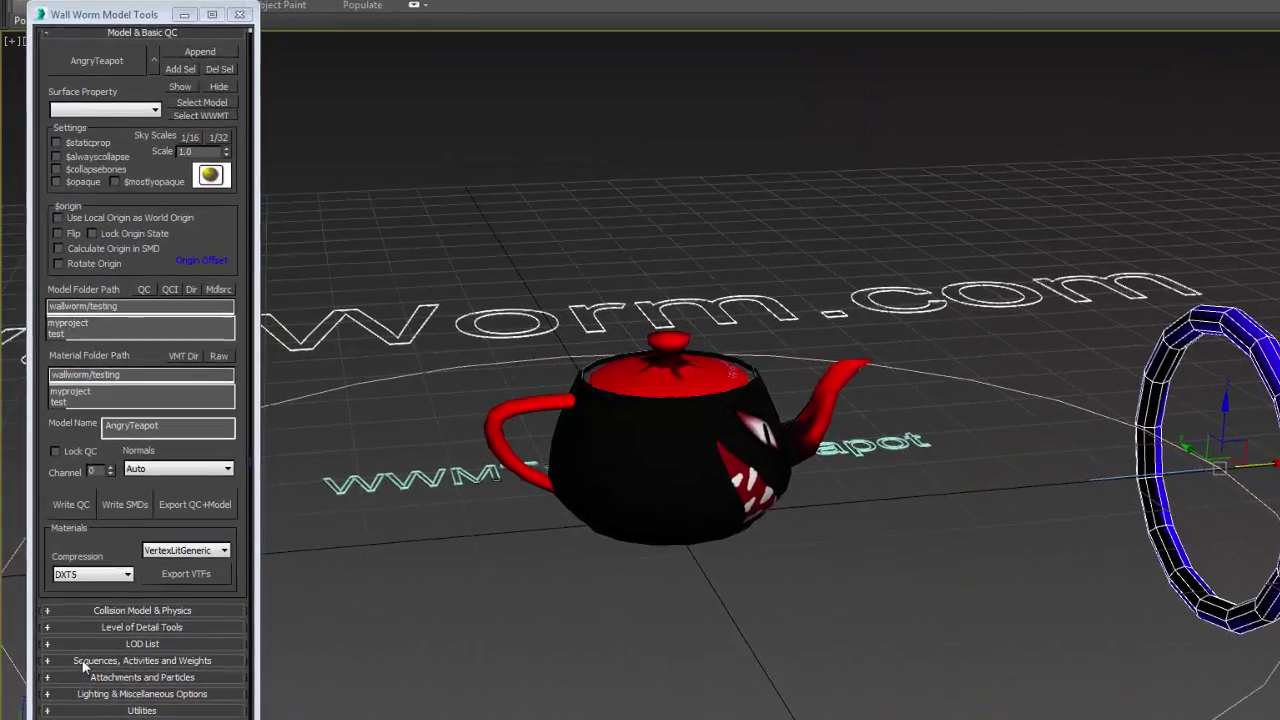
left_click(67, 588)
Step: Add a sequence named revolve ending at frame 100 with activity ACT_REVOLVE
left_click(102, 93)
type("rov")
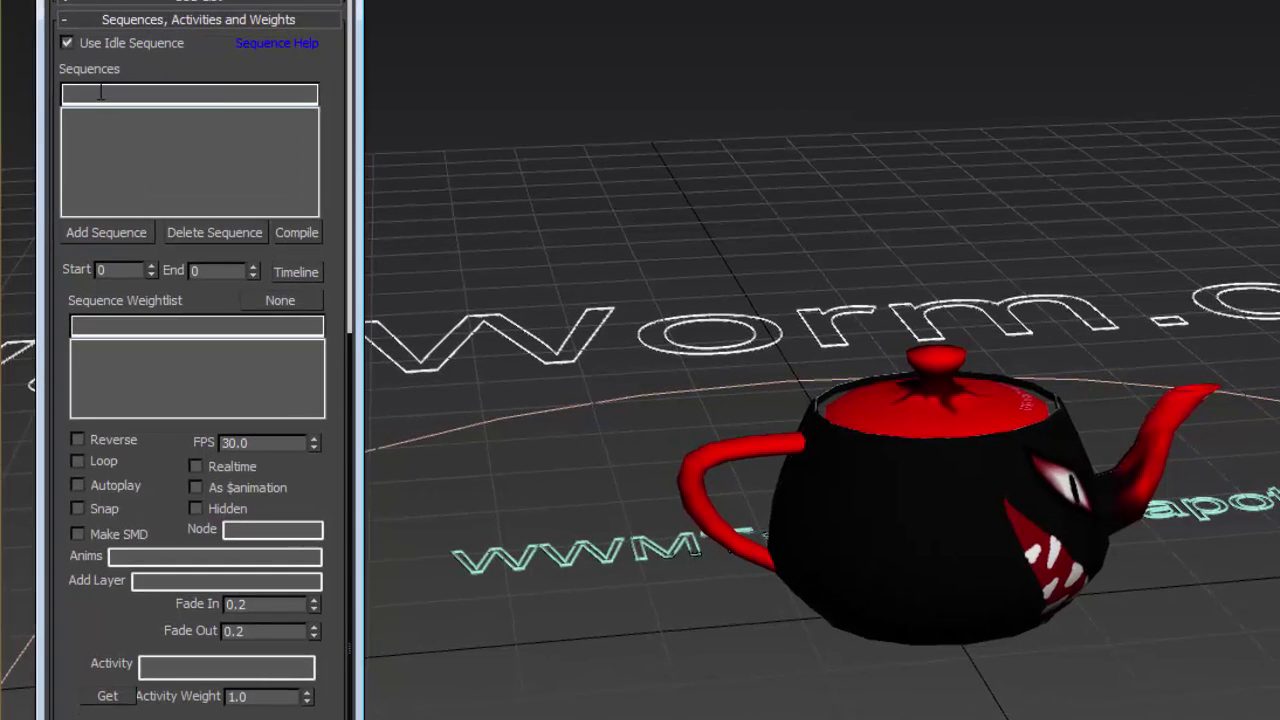
type("olve")
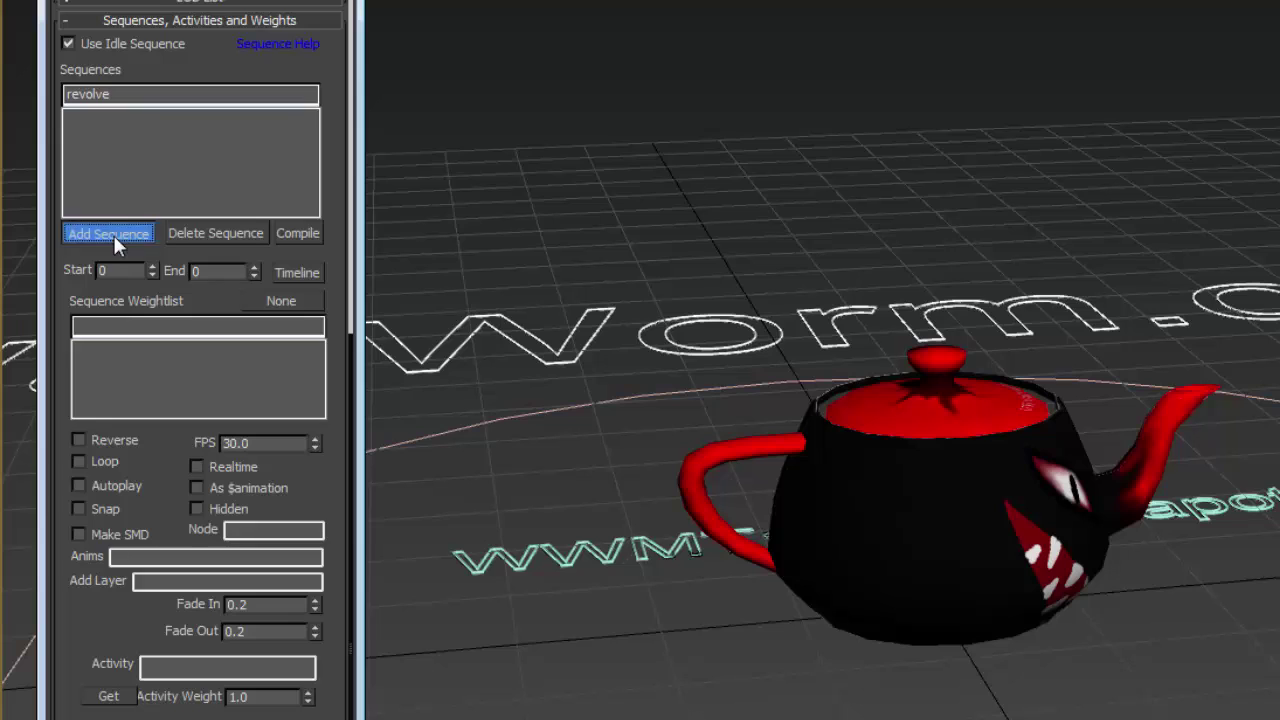
left_click(113, 233)
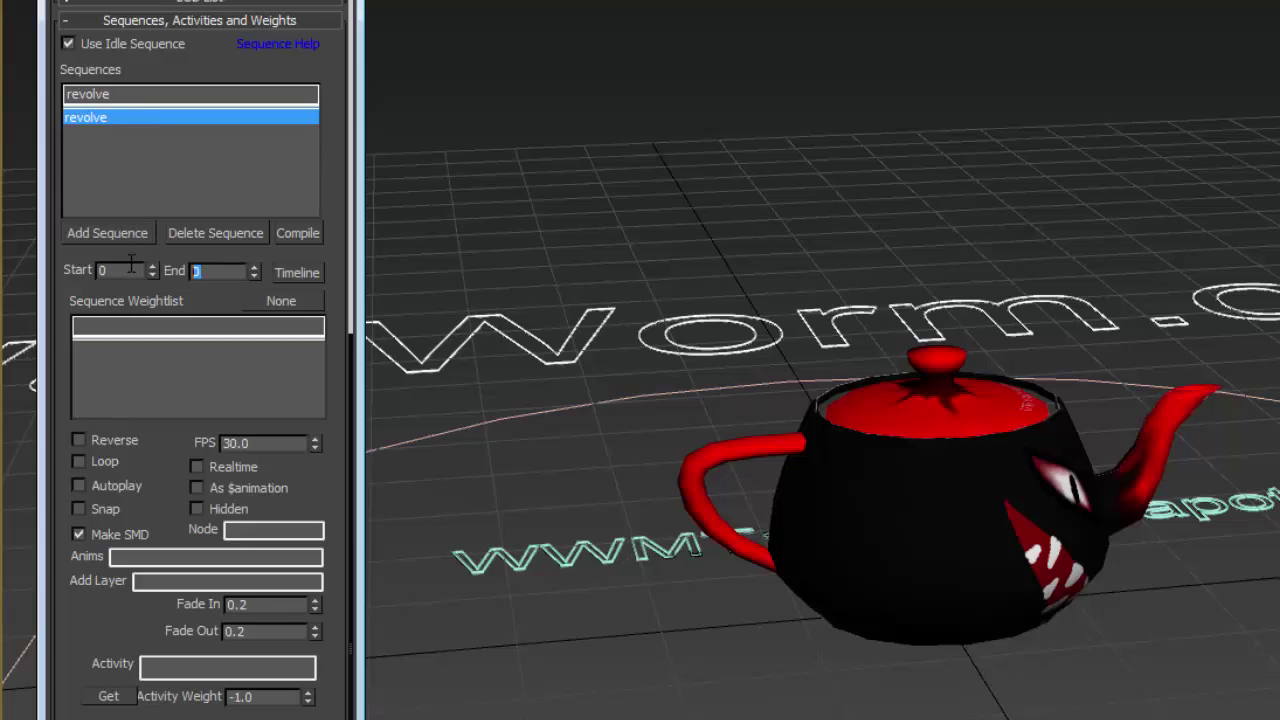
type("100")
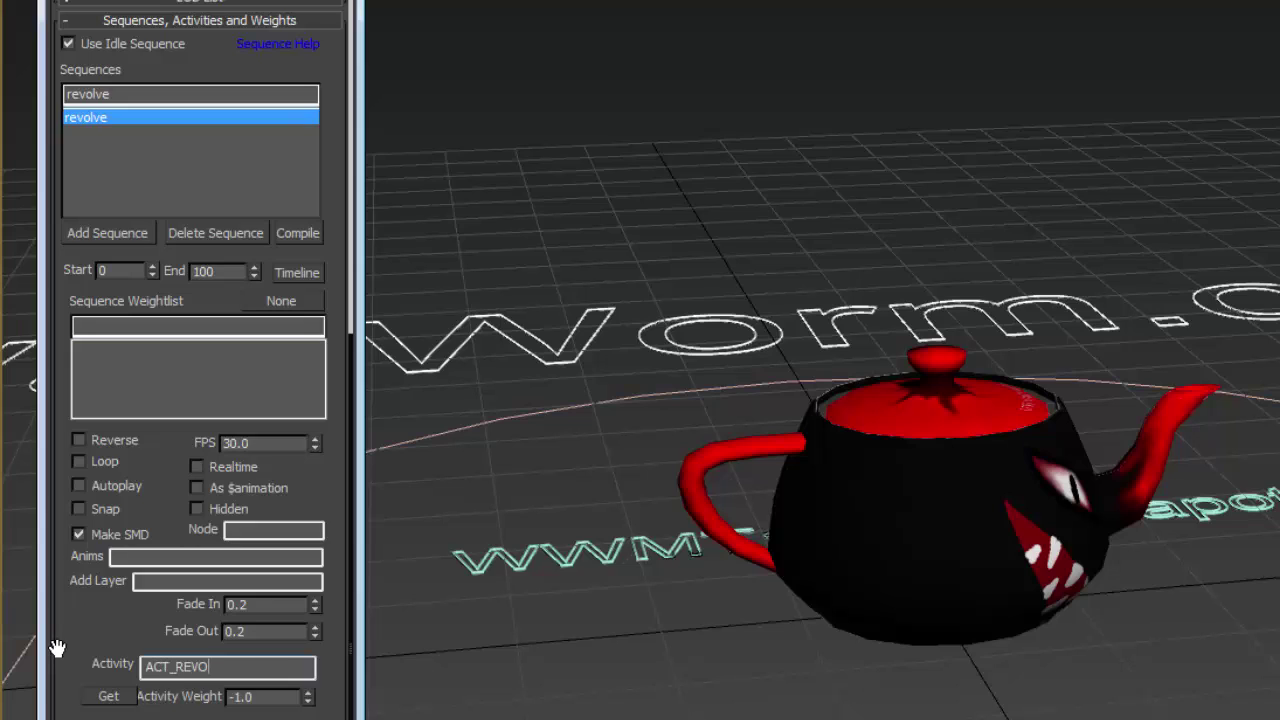
left_click_drag(57, 648, 330, 369)
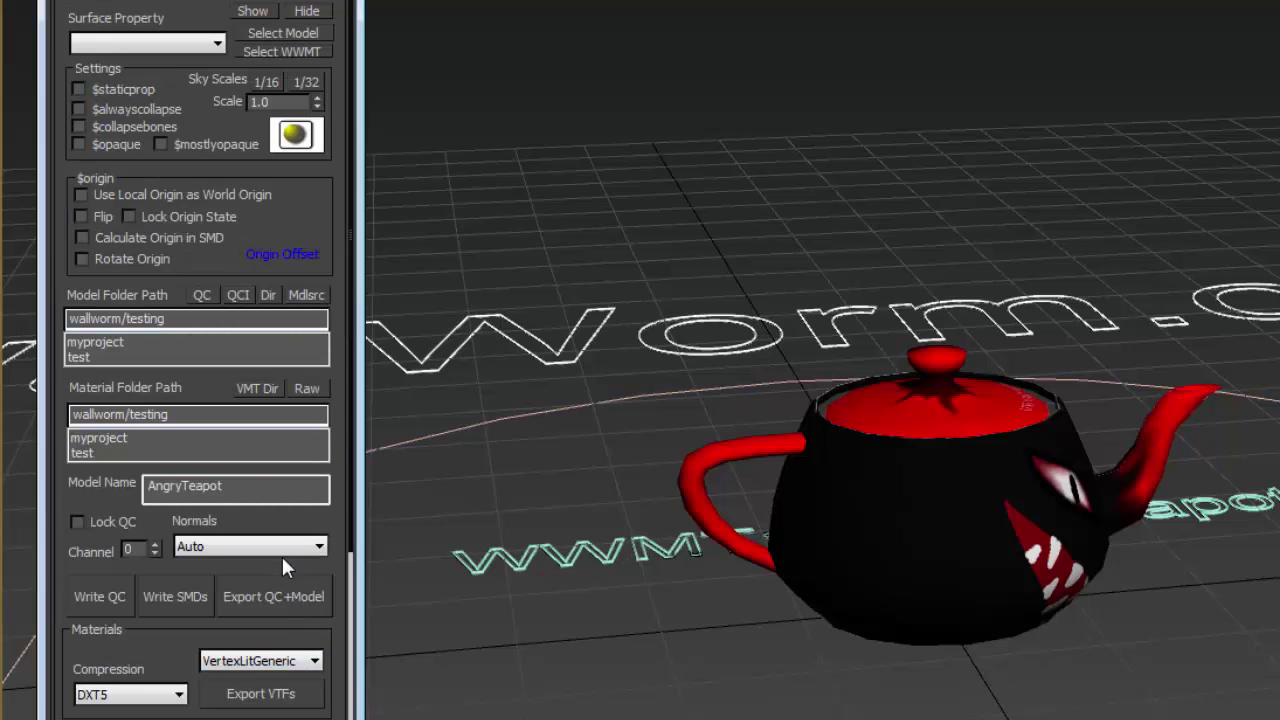
Step: Export QC and model so AngryTeapot compiles to models/wallworm/testing/angryteapot.mdl in HLMV
left_click(274, 593)
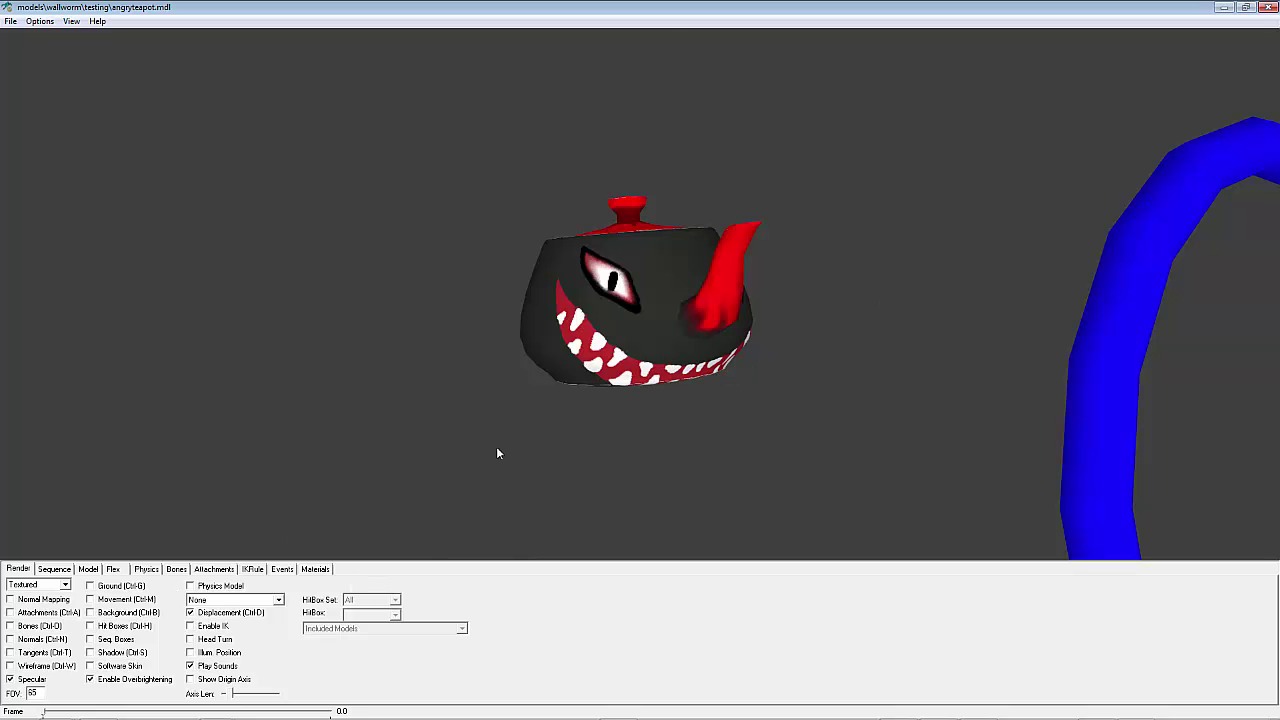
Step: Play ACT_REVOLVE at full weight in the second sequence slot, watch the ring orbit, then close HLMV
left_click_drag(763, 360, 866, 441)
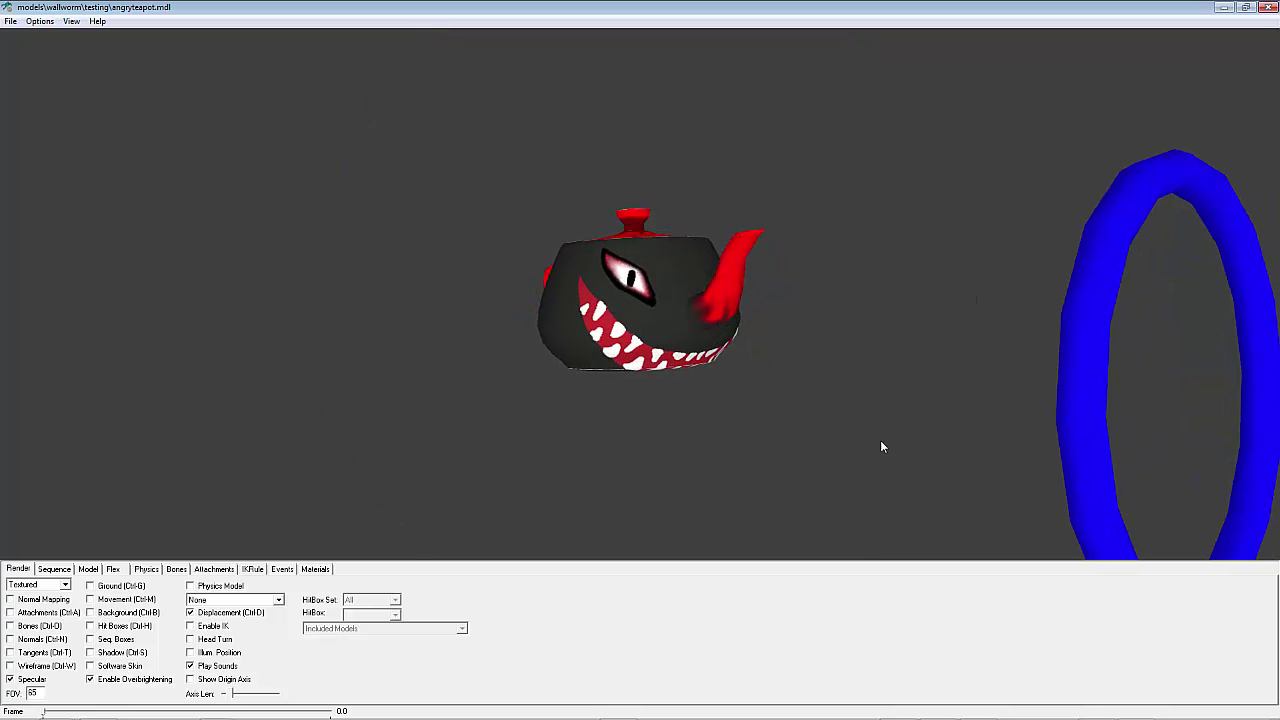
left_click(56, 569)
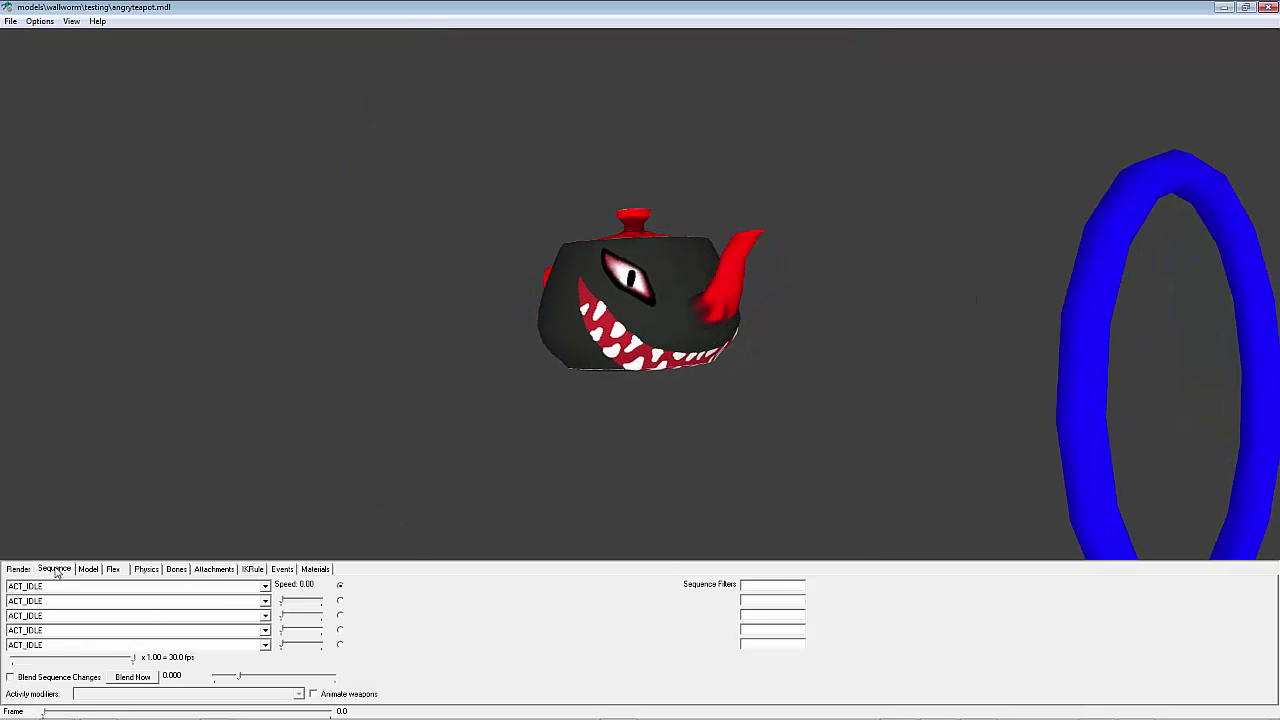
left_click(266, 601)
left_click(43, 612)
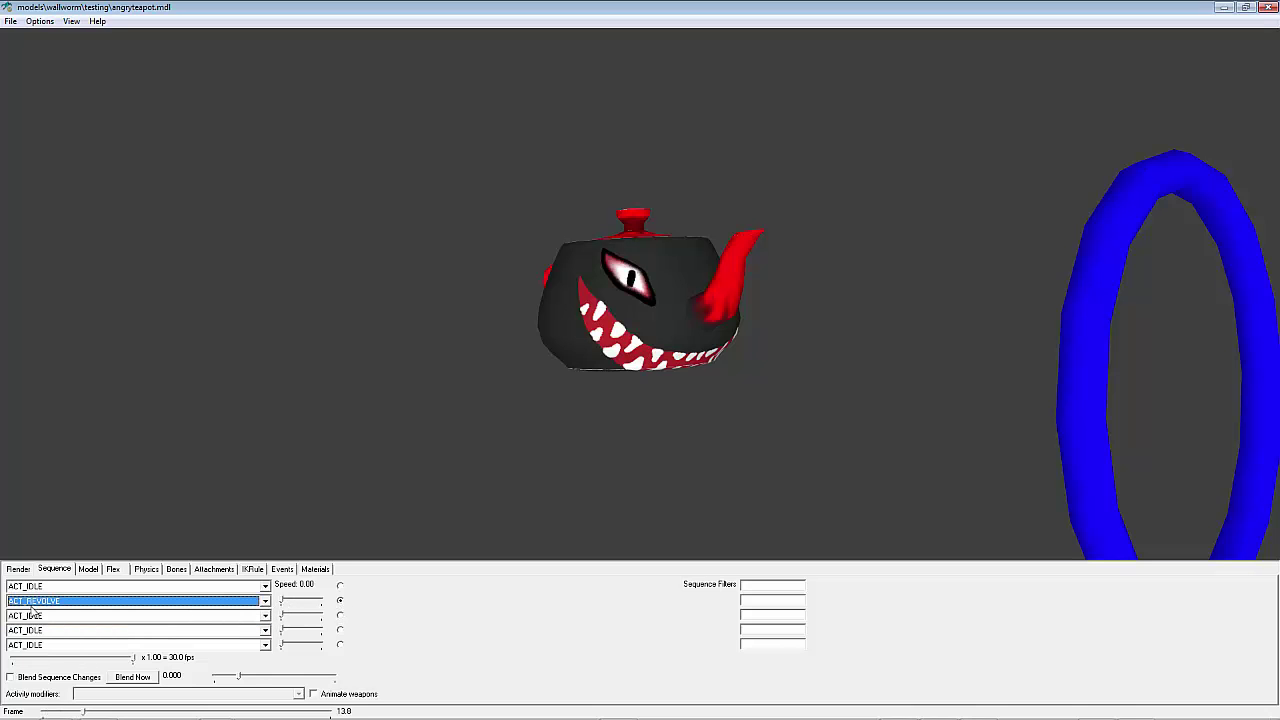
left_click(283, 603)
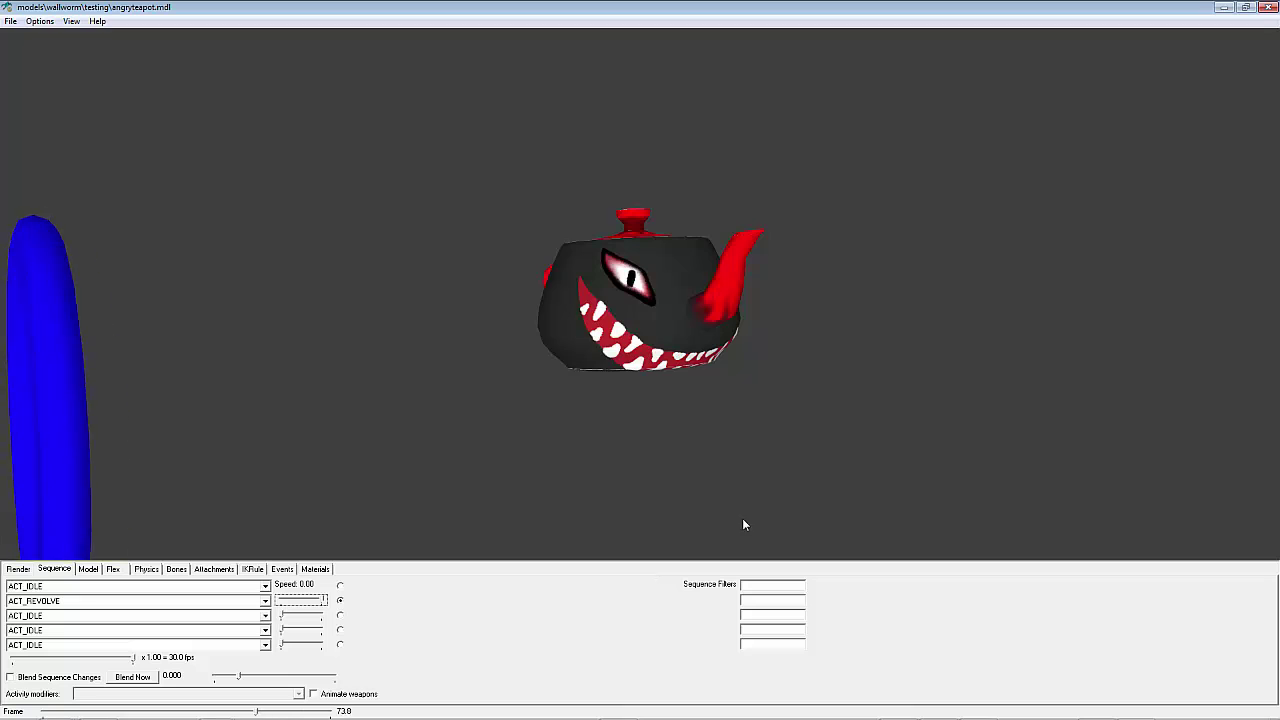
mouse_move(810, 385)
left_mouse_down()
mouse_move(814, 416)
mouse_move(818, 402)
left_mouse_up()
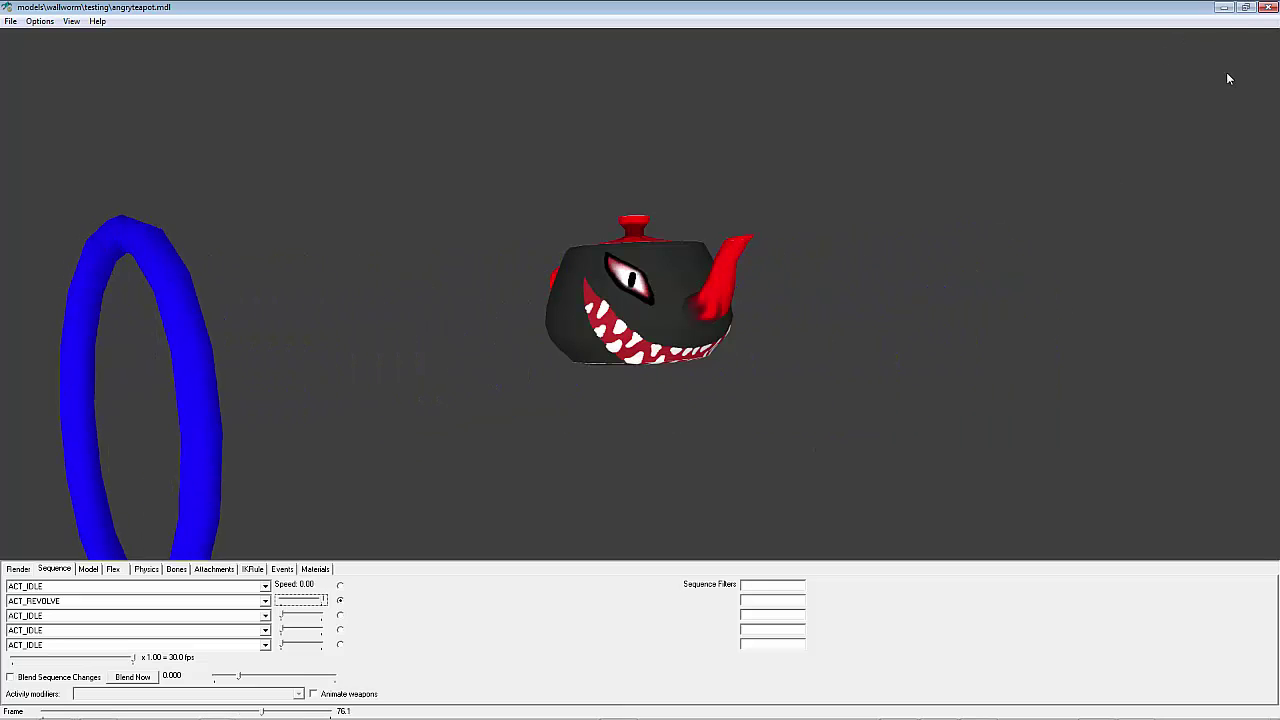
left_click(1270, 7)
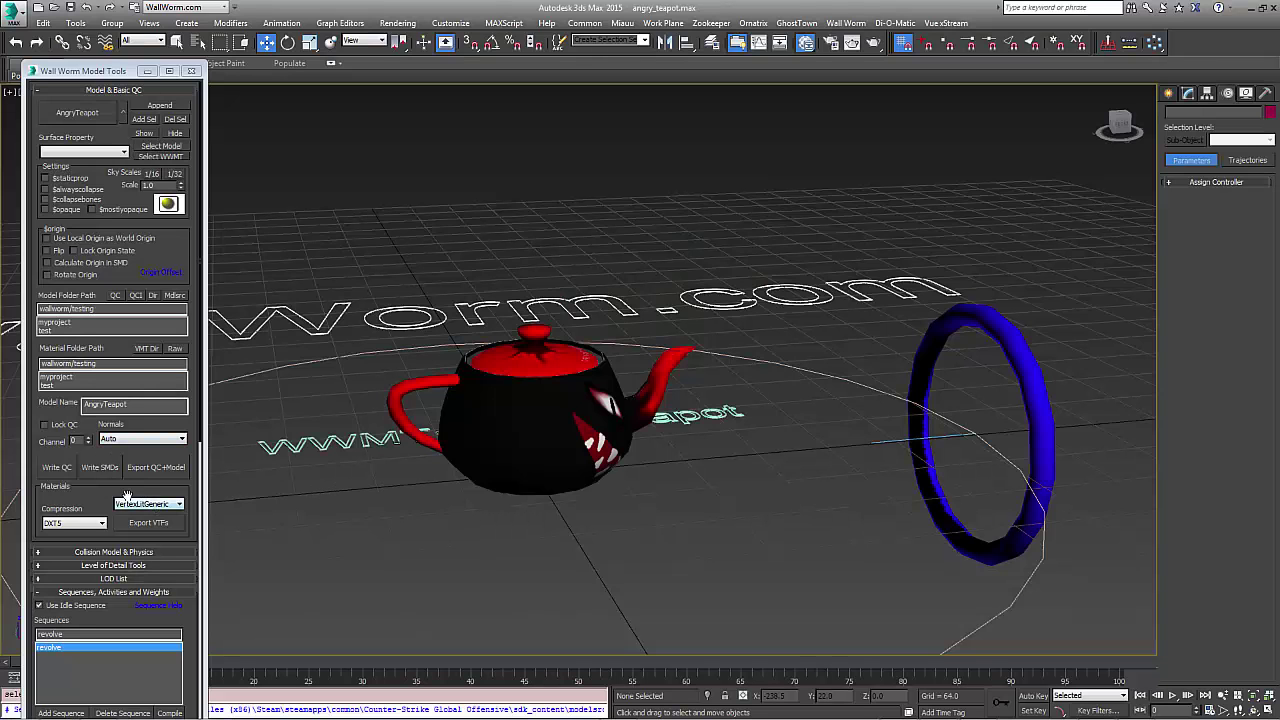
Step: Use Quick Hull in the Collision Model & Physics rollout to build convex hulls over the teapot and ring
left_click(52, 556)
scroll(52, 556, "down", 2)
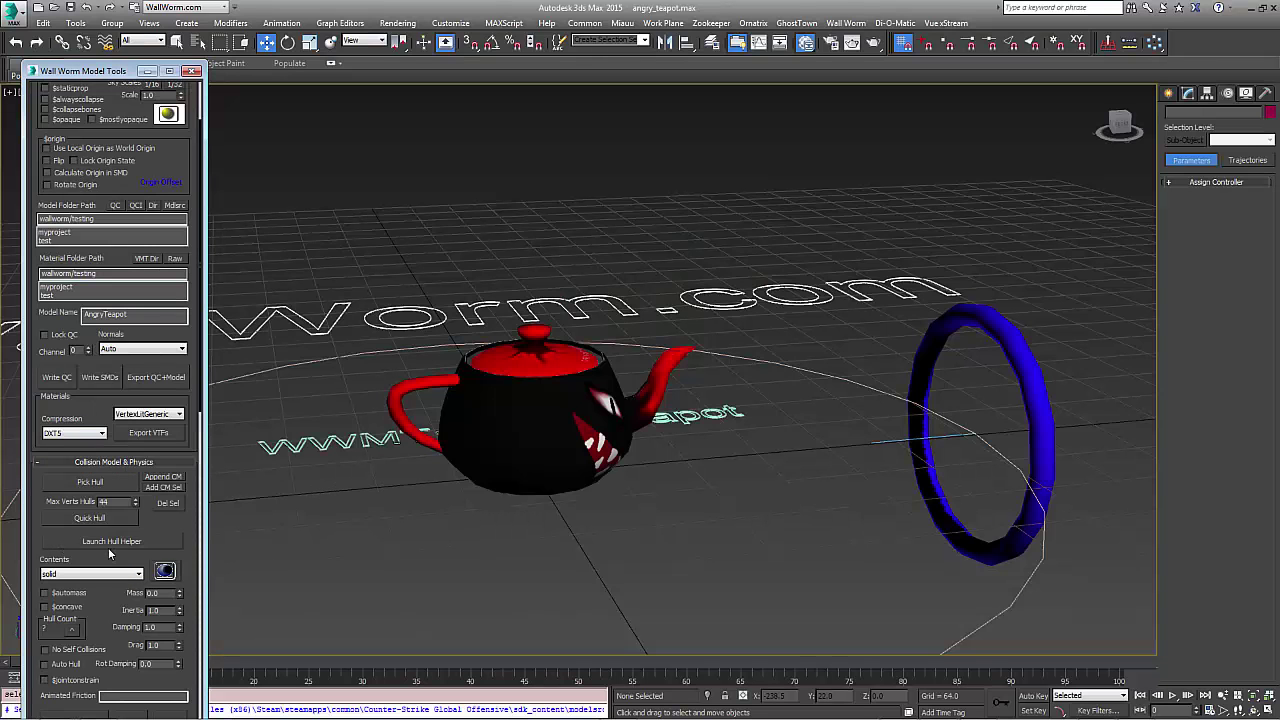
left_click_drag(178, 525, 88, 349)
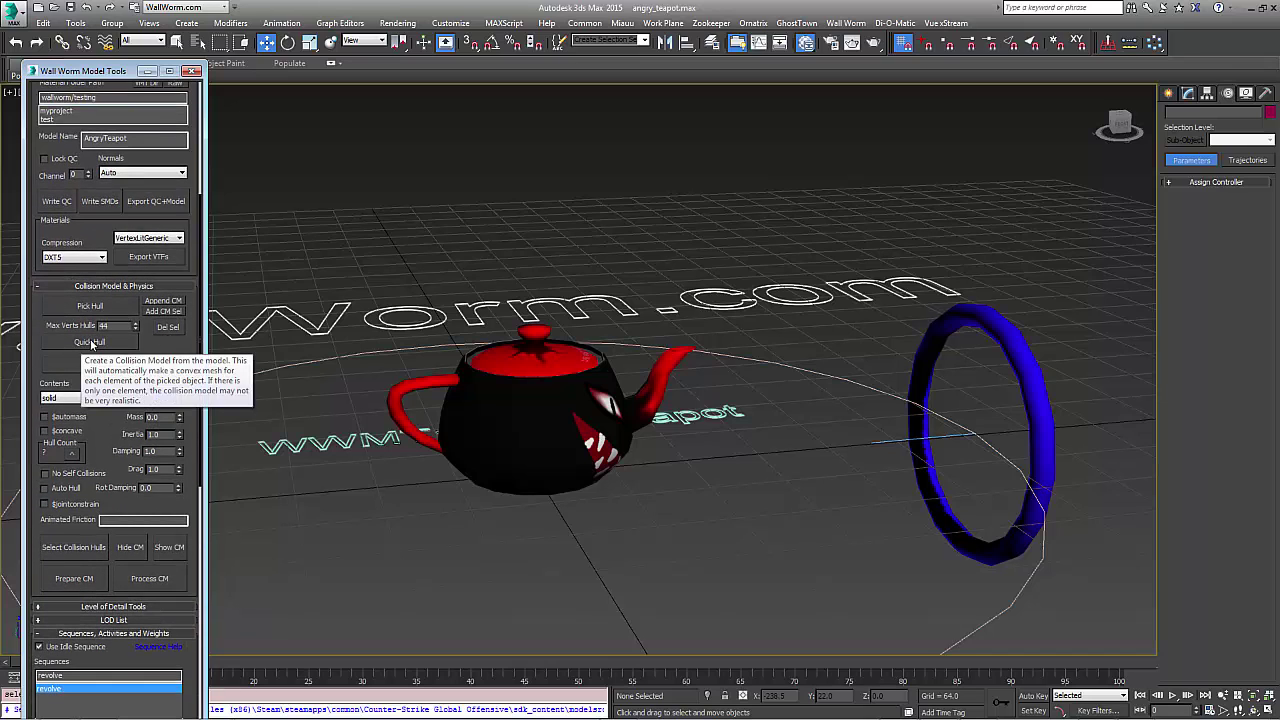
left_click(90, 342)
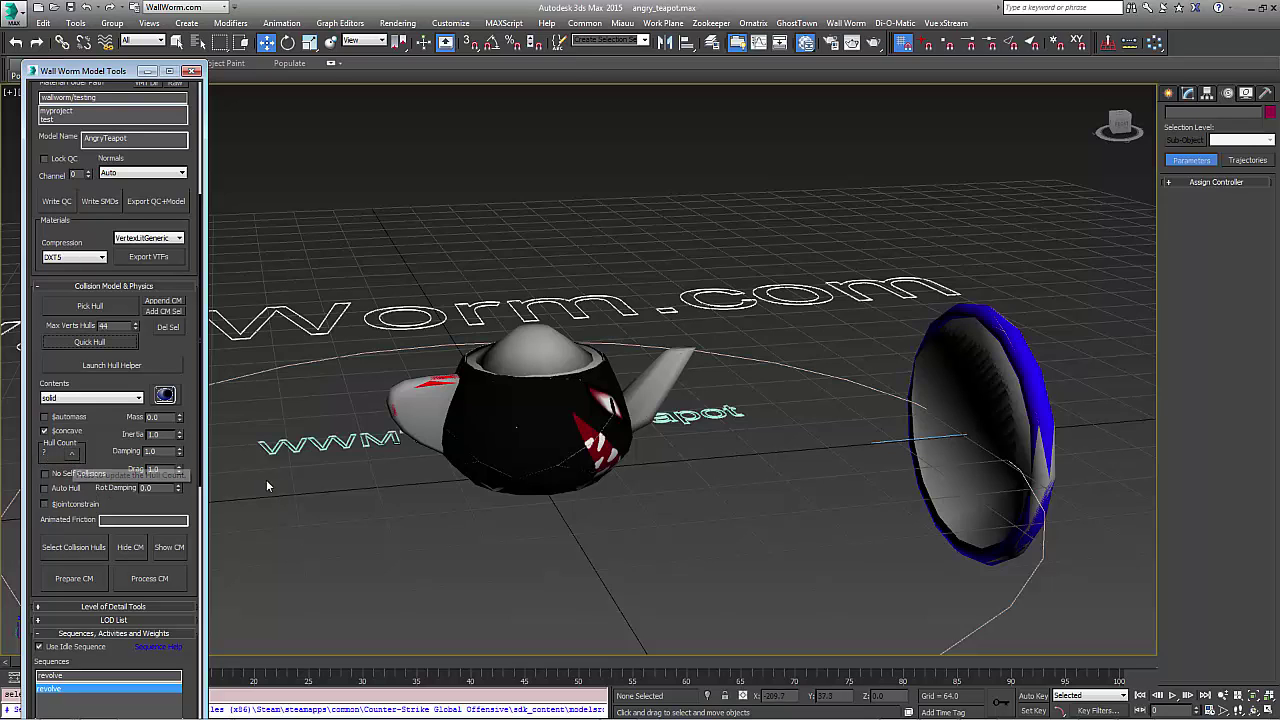
Step: Select the teapot's collision hulls, leaving out the ring's hull, with Select and Link active
left_click(83, 549)
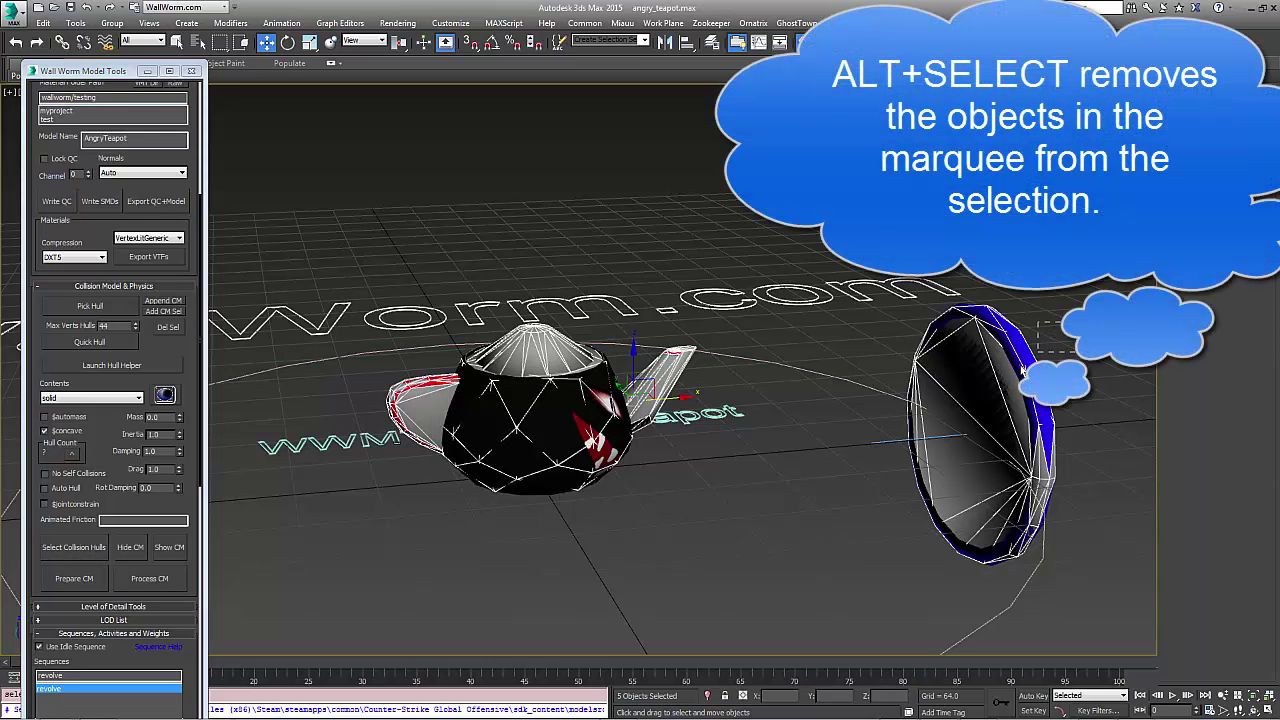
left_click(955, 397, "alt")
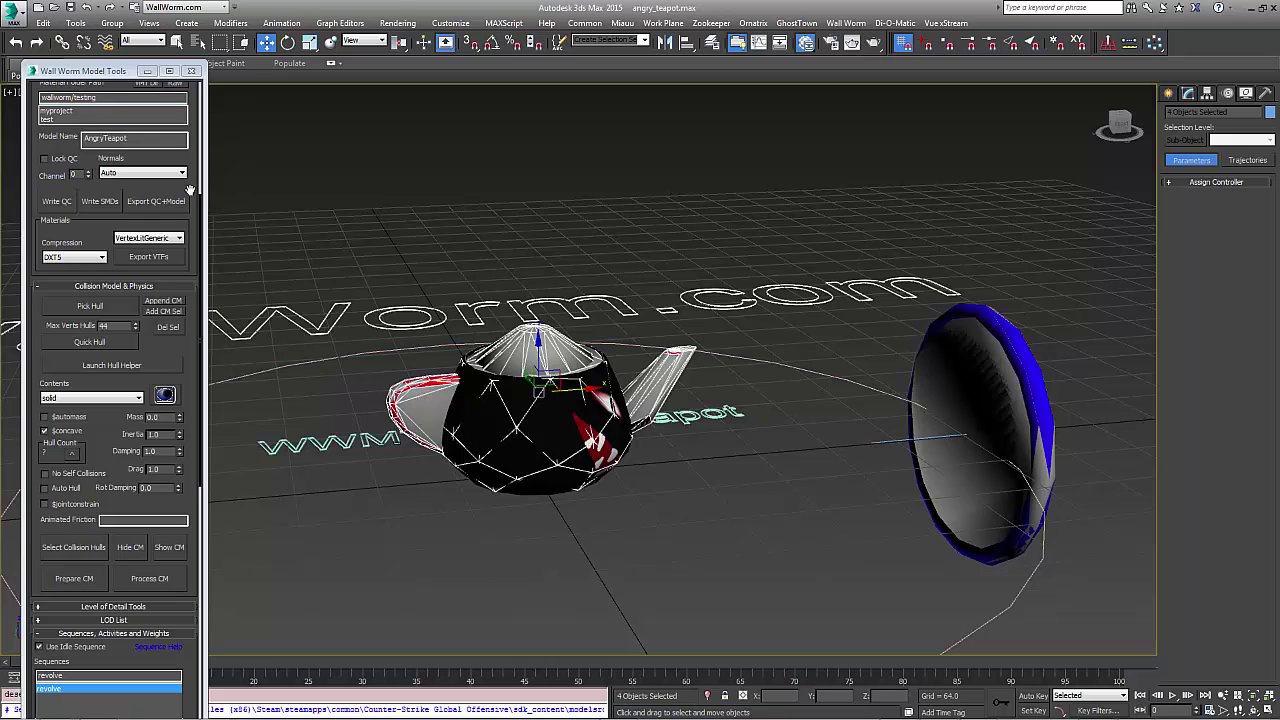
left_click(62, 42)
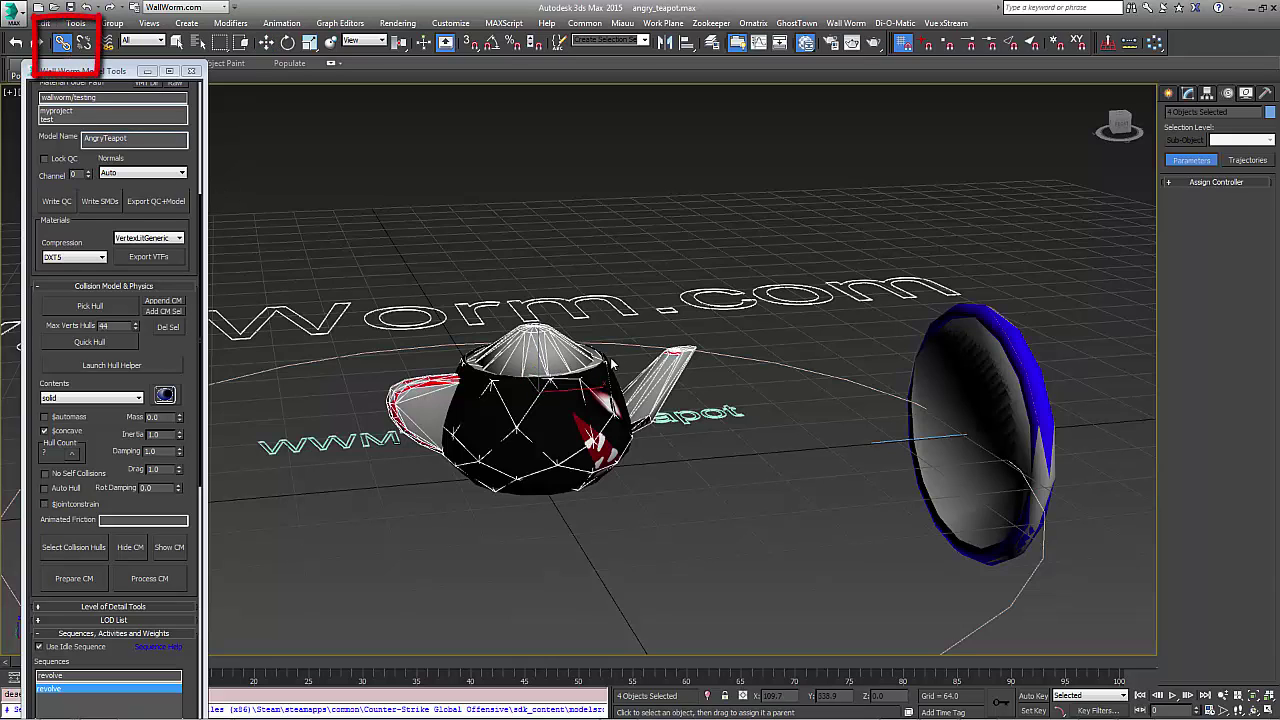
left_click(486, 423)
left_click(486, 423)
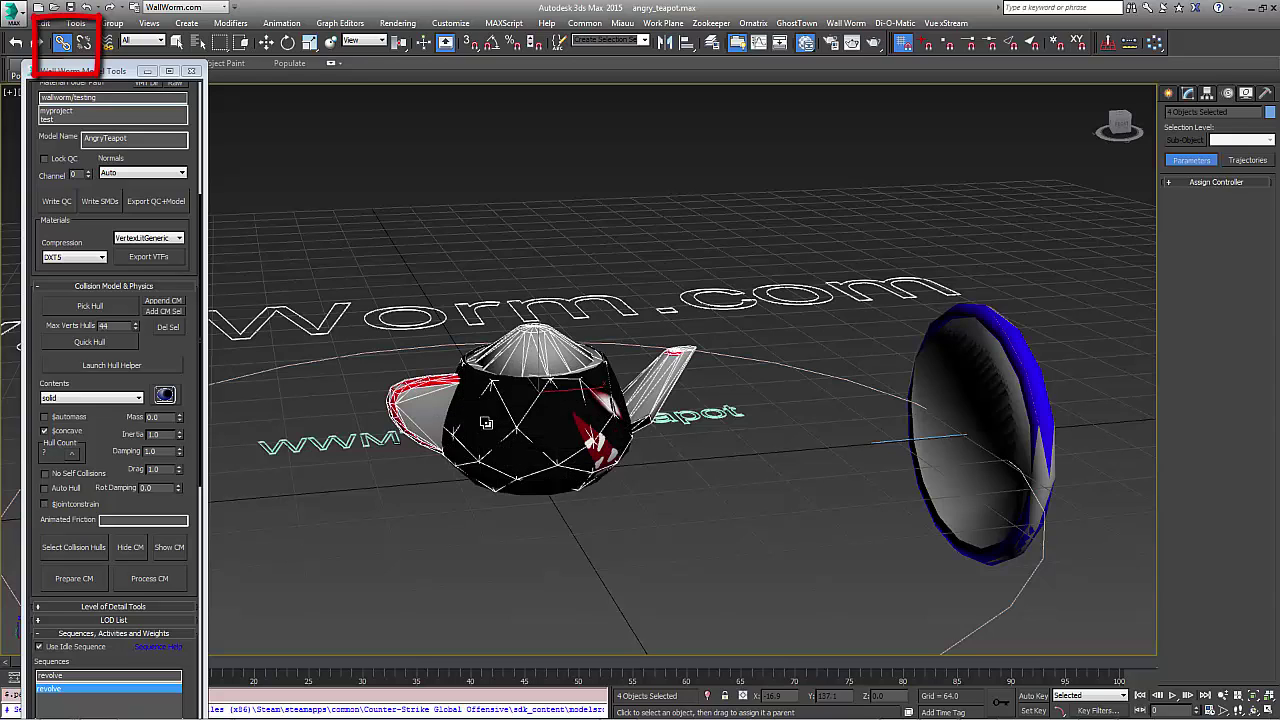
Step: Link the ring's collision hull, then scrub to about frame 19 to preview the orbit
left_click(990, 380)
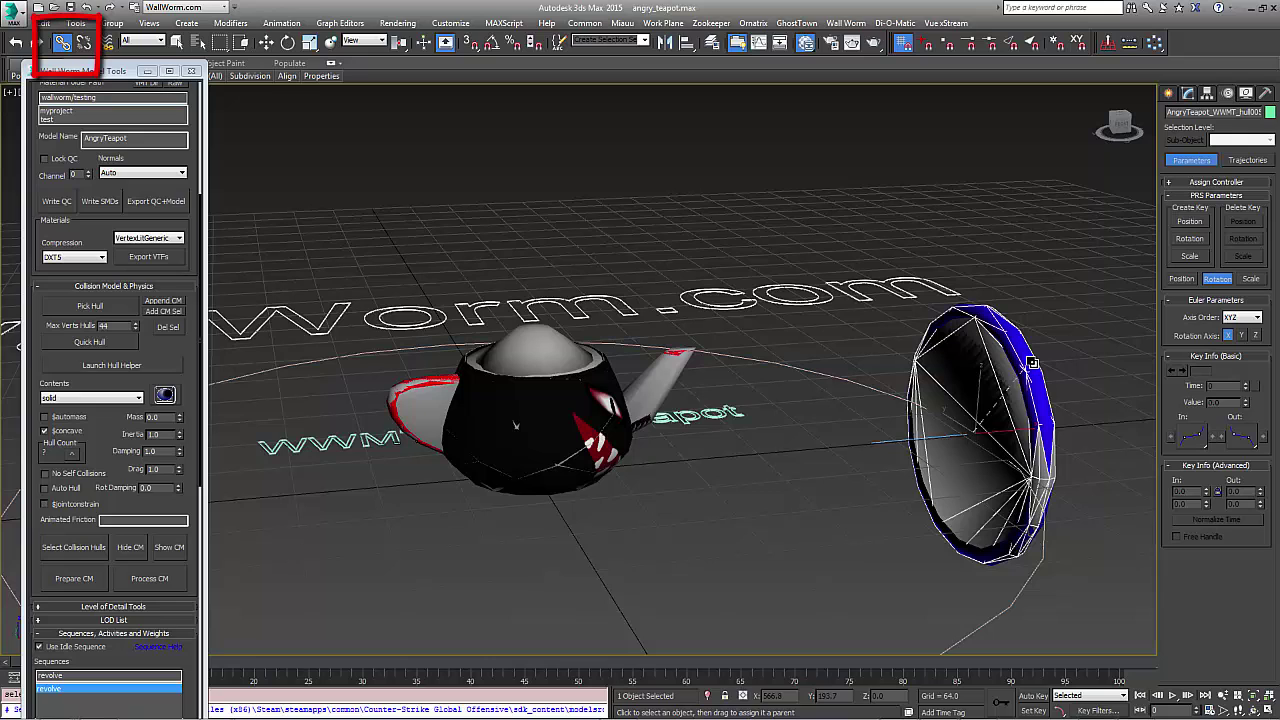
left_click_drag(1032, 363, 500, 420)
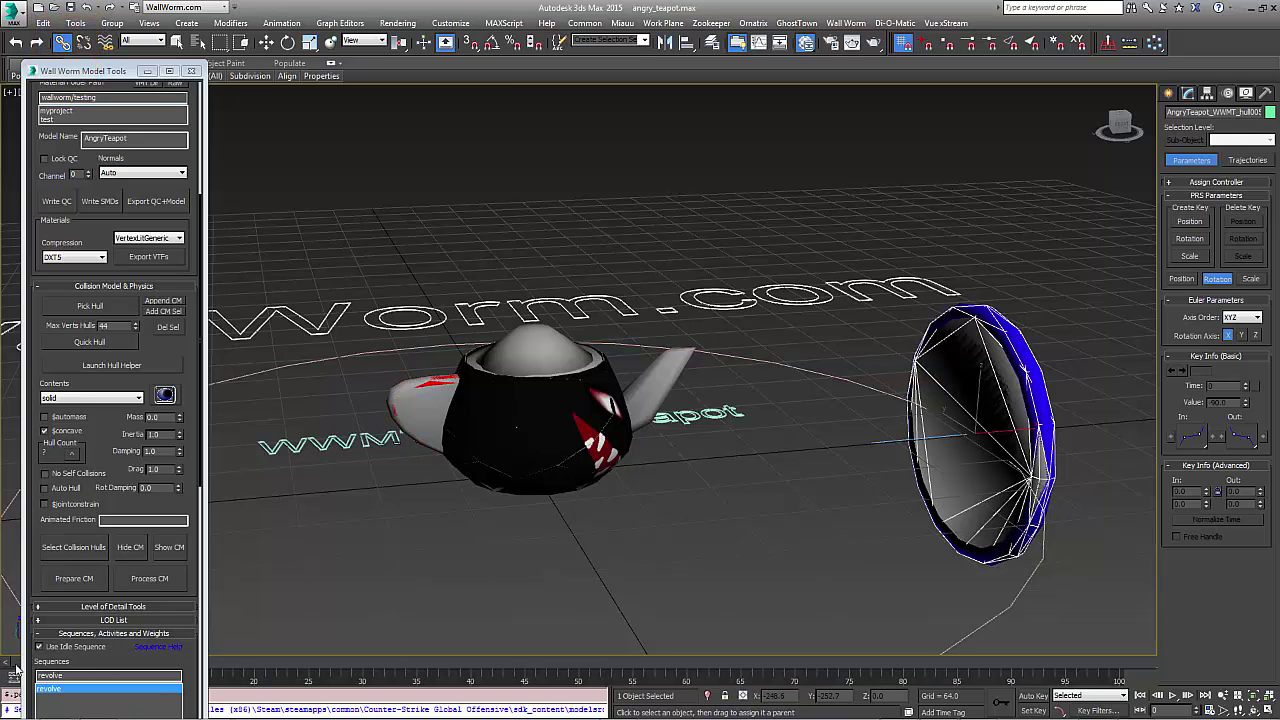
left_click_drag(14, 670, 745, 313)
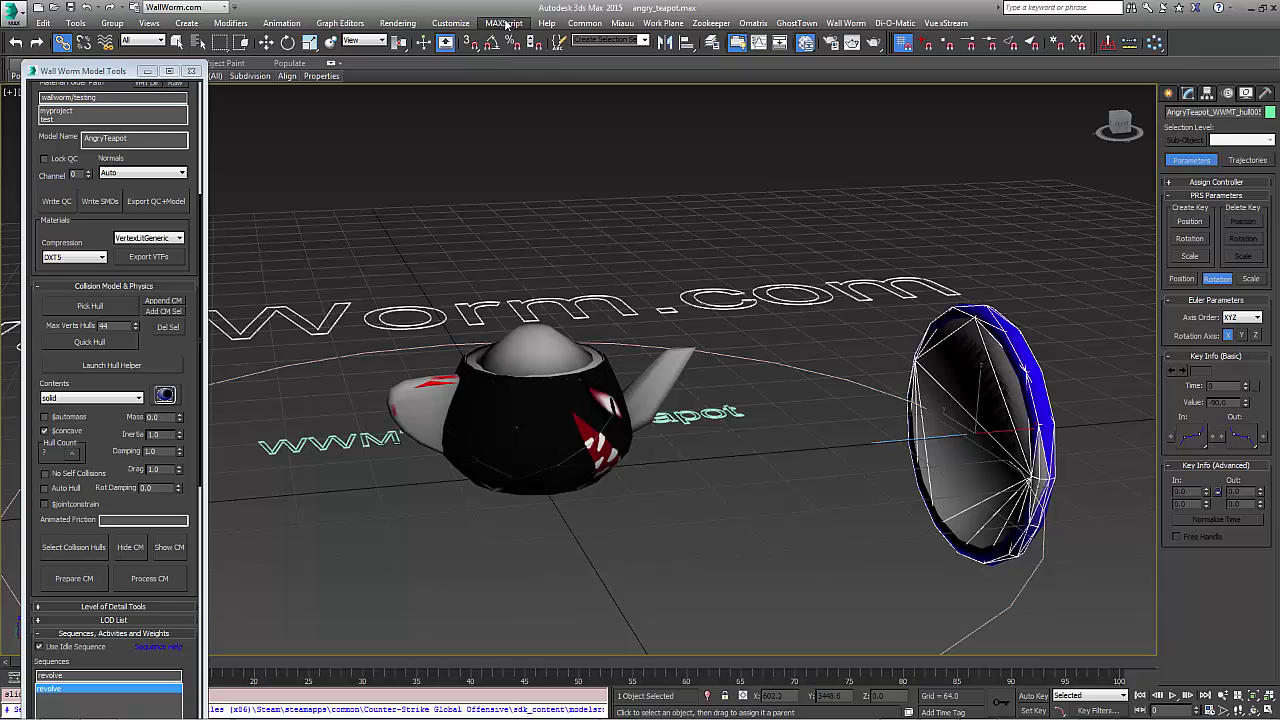
Step: Open a new Schematic View and move it clear of the viewport
left_click(406, 26)
mouse_move(352, 26)
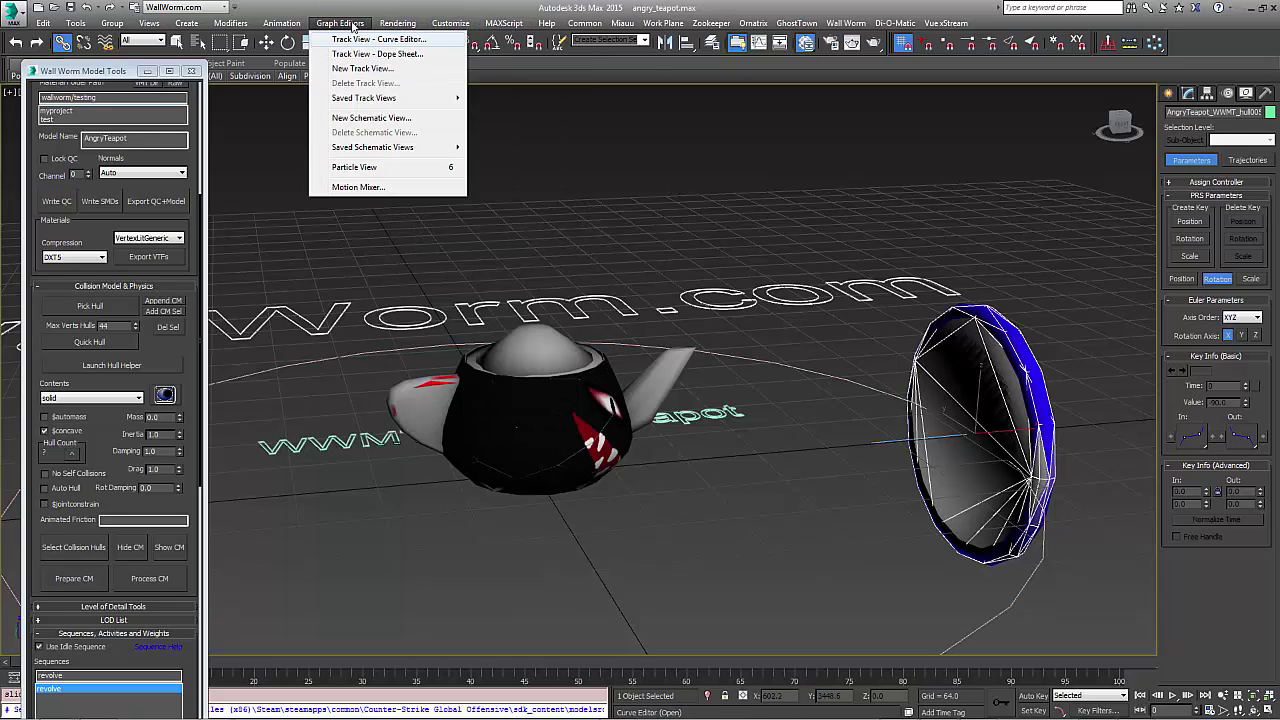
left_click(379, 121)
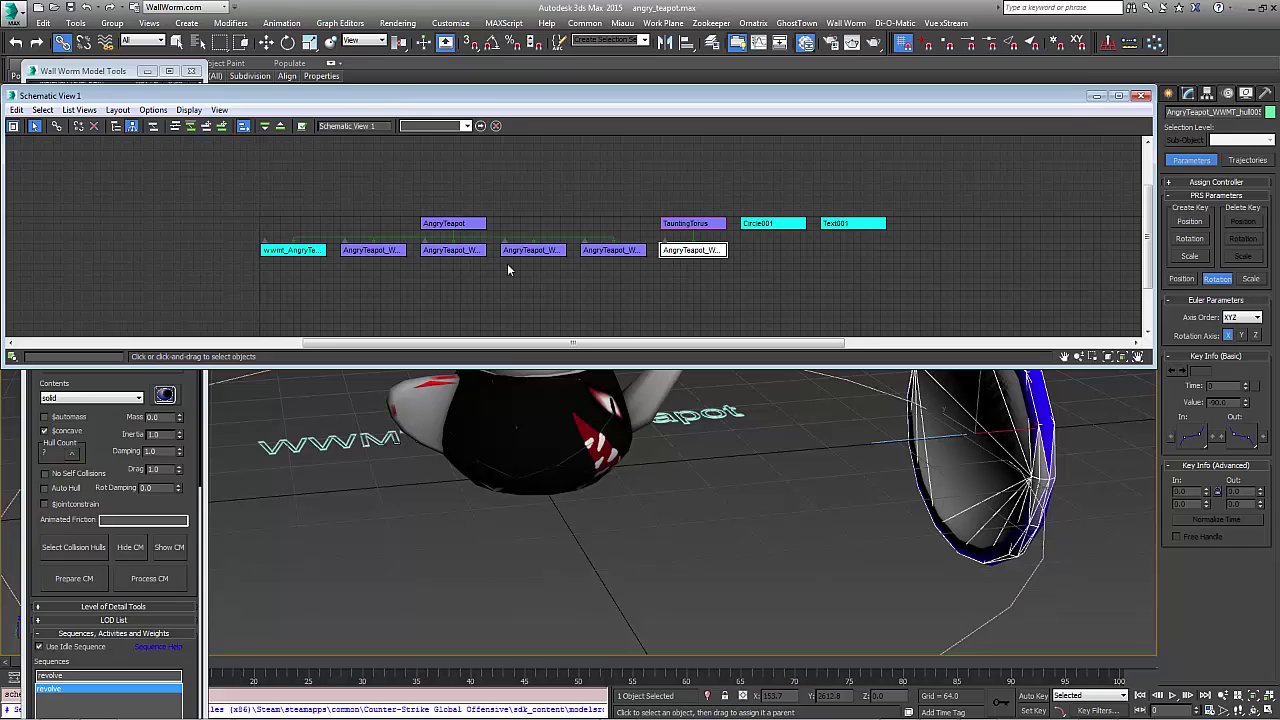
left_click_drag(397, 96, 670, 26)
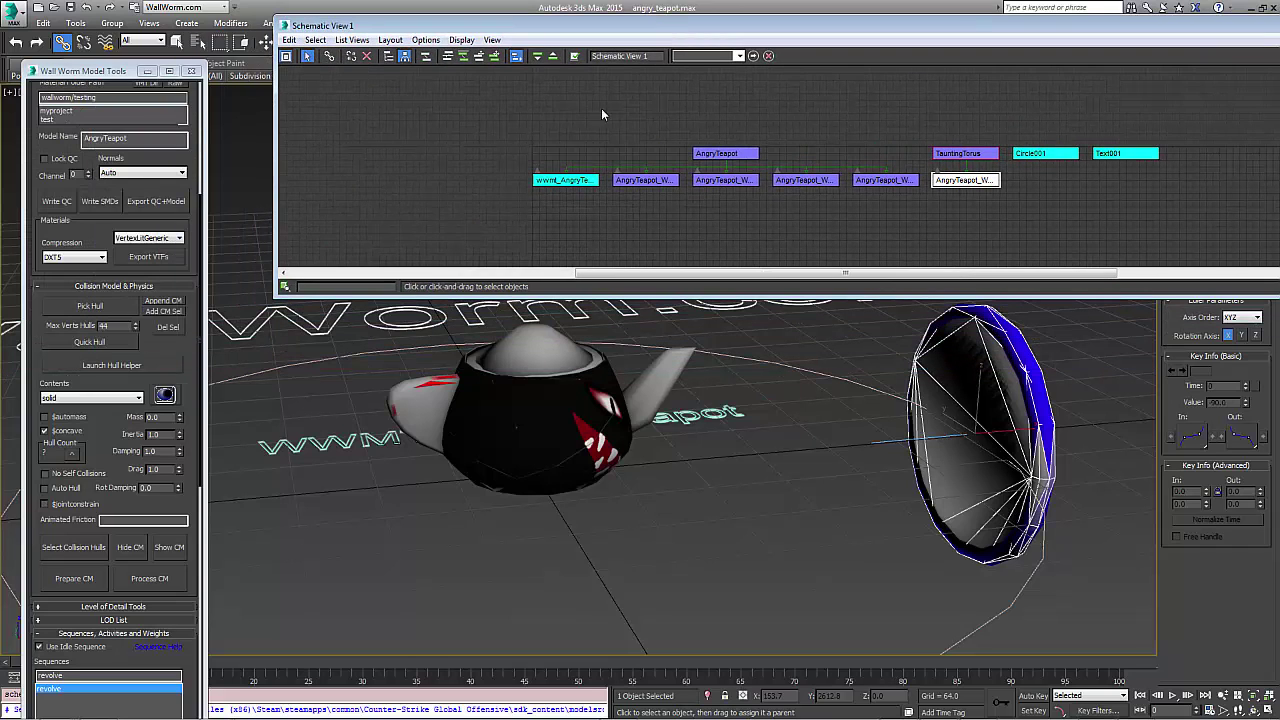
Step: Inspect the AngryTeapot, TauntingTorus and their hull nodes, then close the Schematic View
left_click(705, 153)
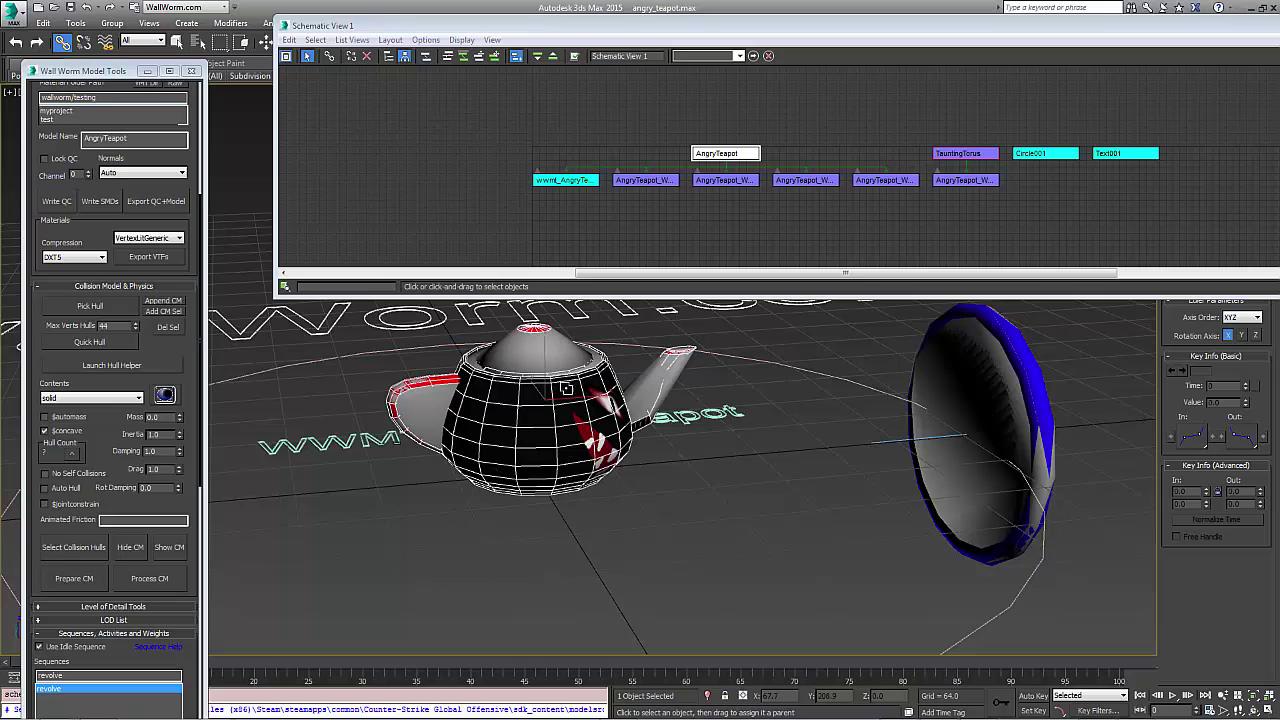
left_click_drag(899, 222, 606, 168)
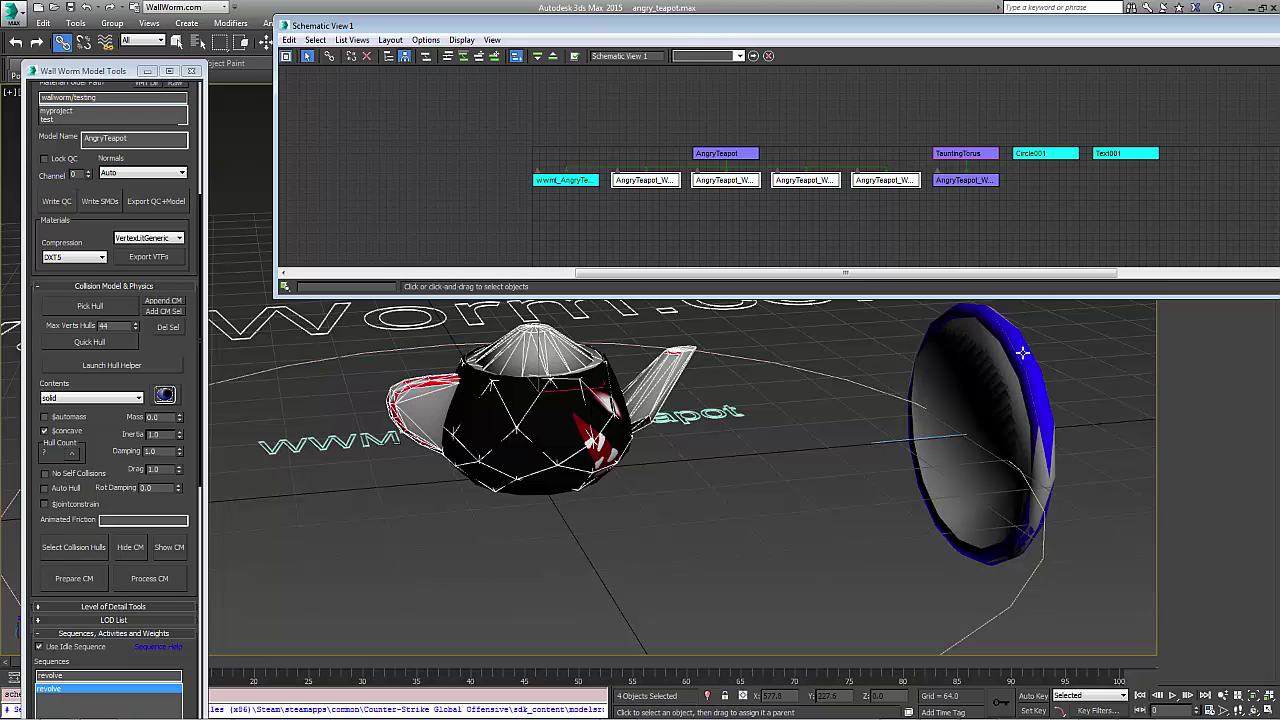
left_click(958, 153)
left_click(966, 180)
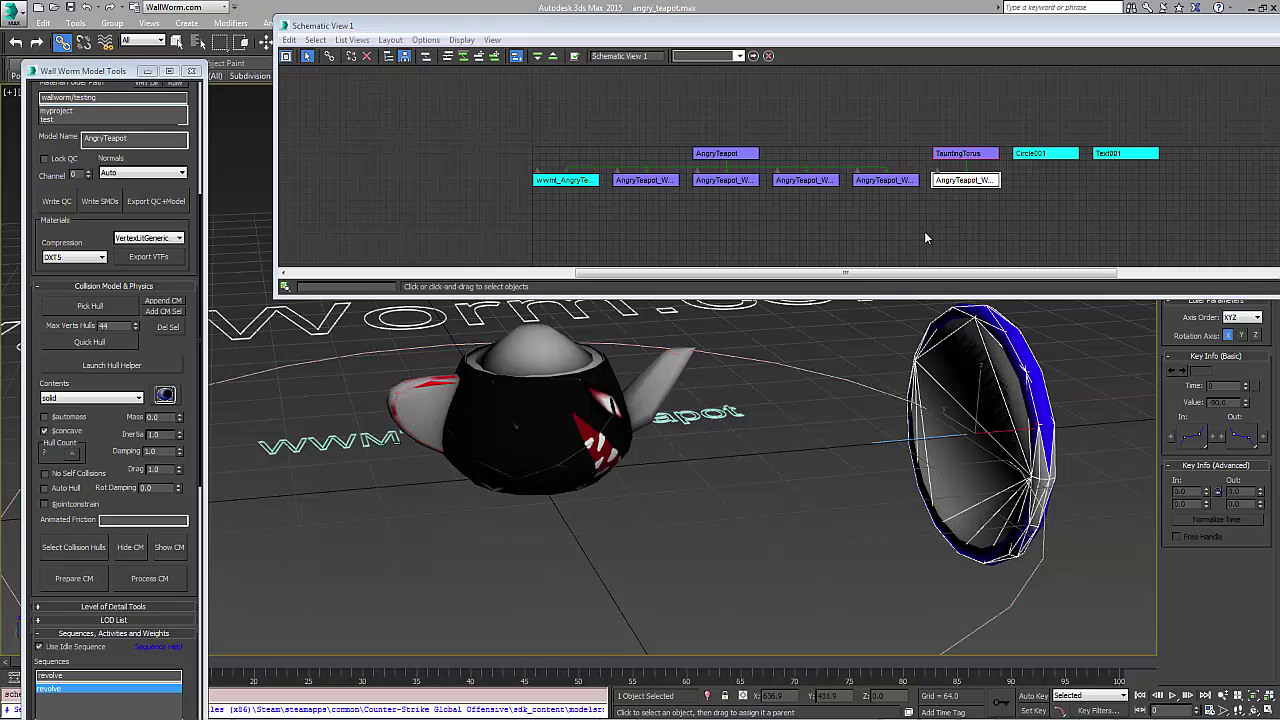
left_click_drag(648, 218, 897, 181)
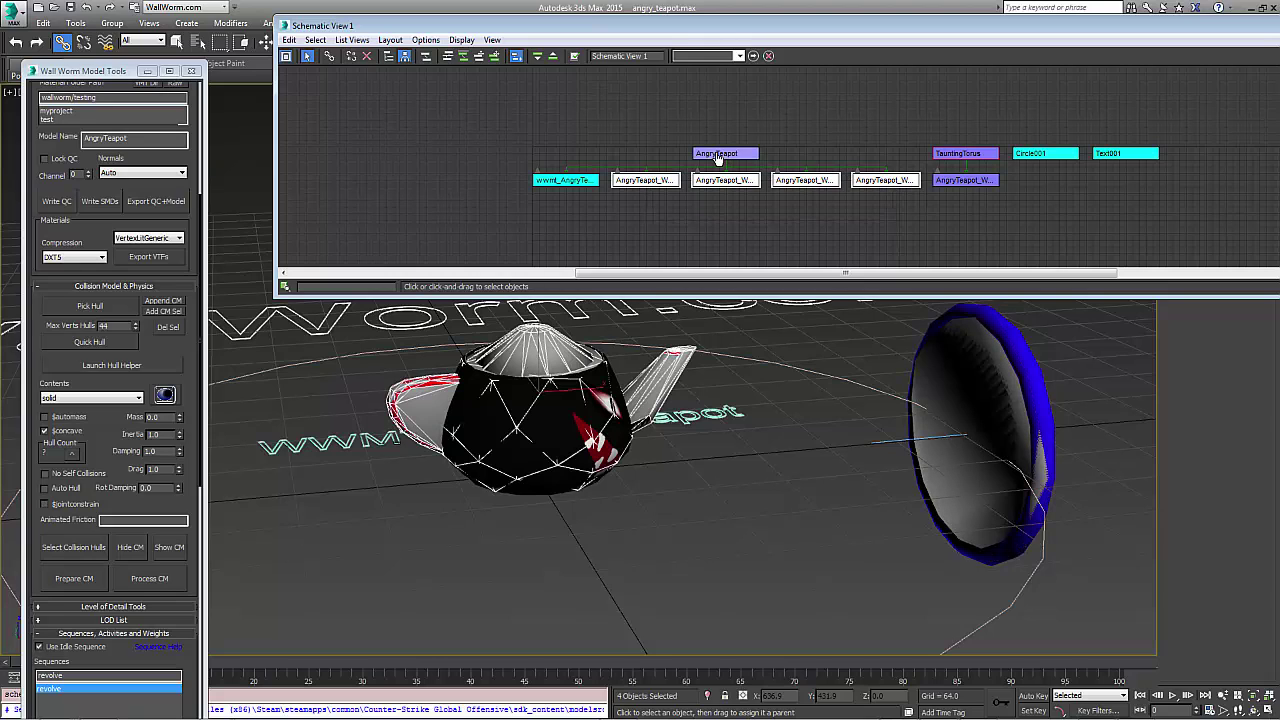
left_click(717, 157)
left_click(968, 180)
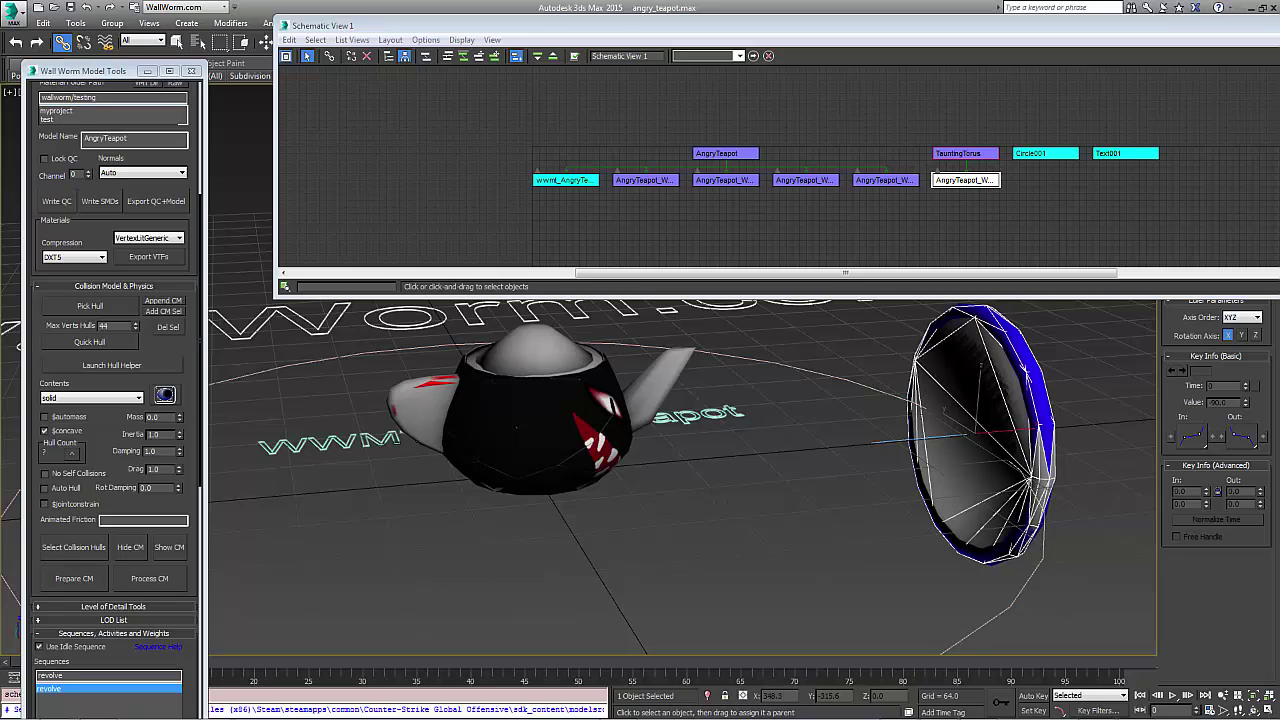
left_click(139, 203)
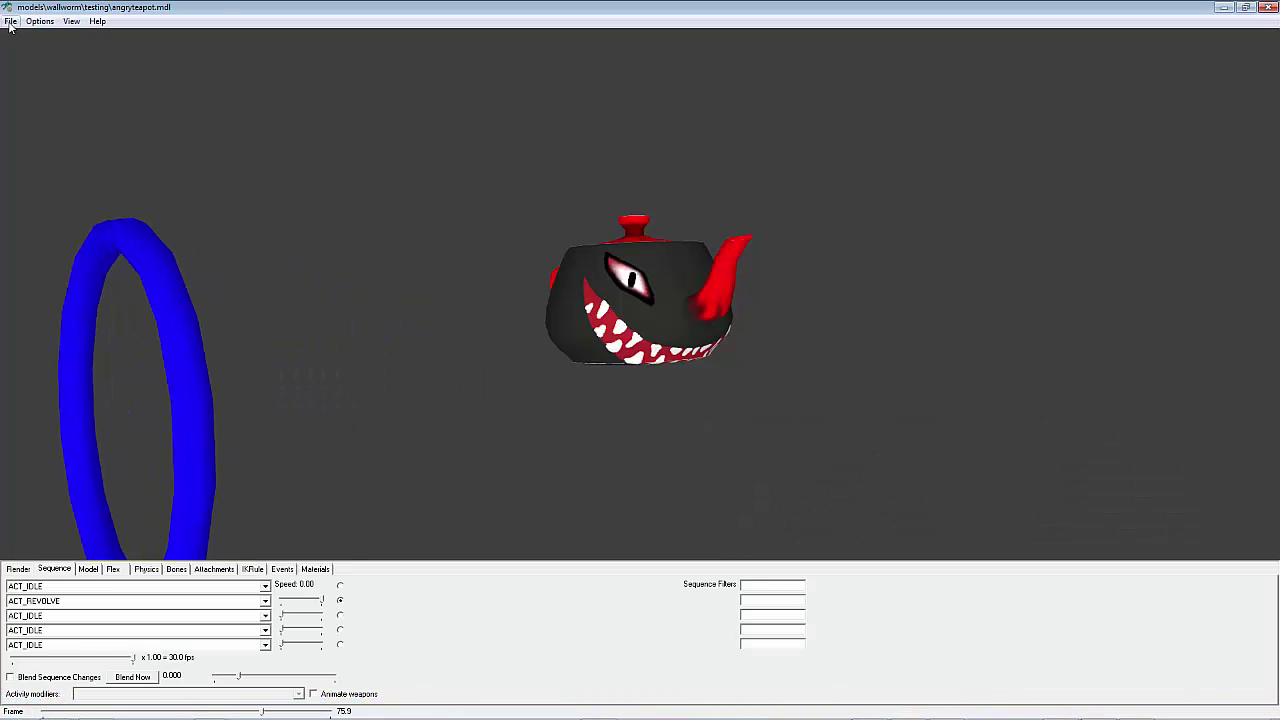
Step: Refresh the model, enable Physics Model on the Render tab, then minimize the viewer
left_click(10, 21)
left_click(40, 48)
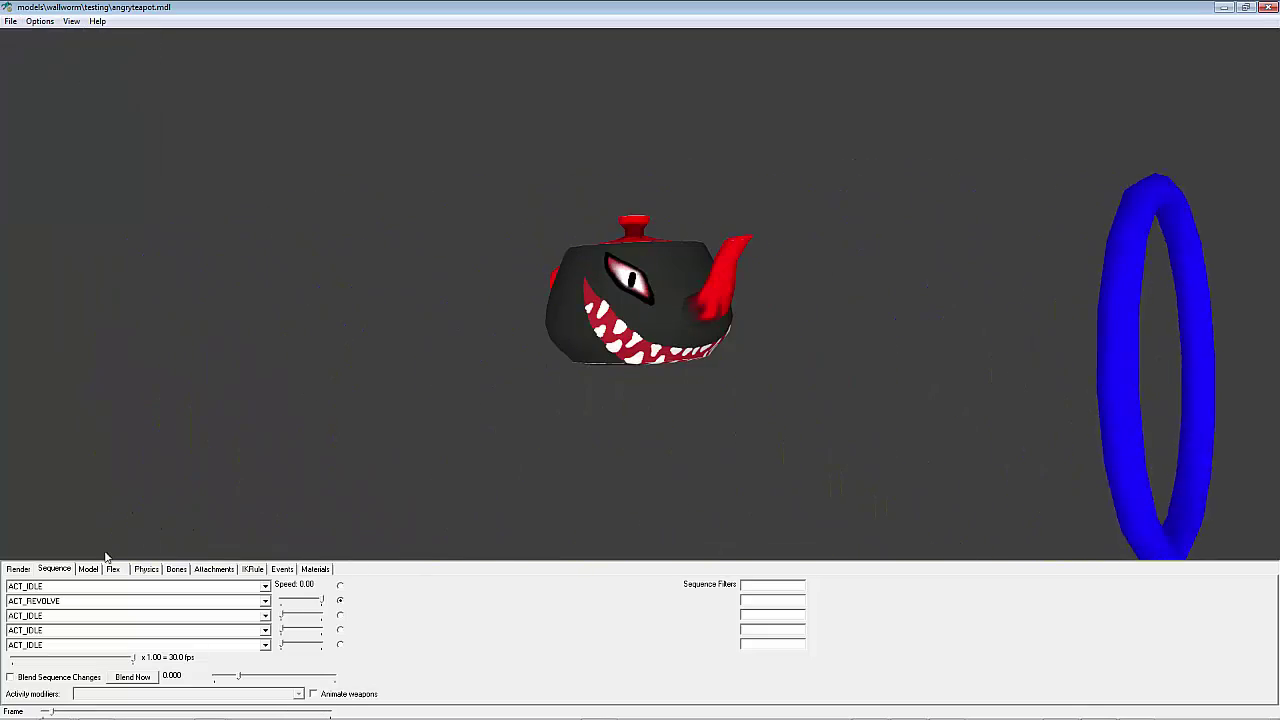
left_click(18, 568)
left_click(190, 585)
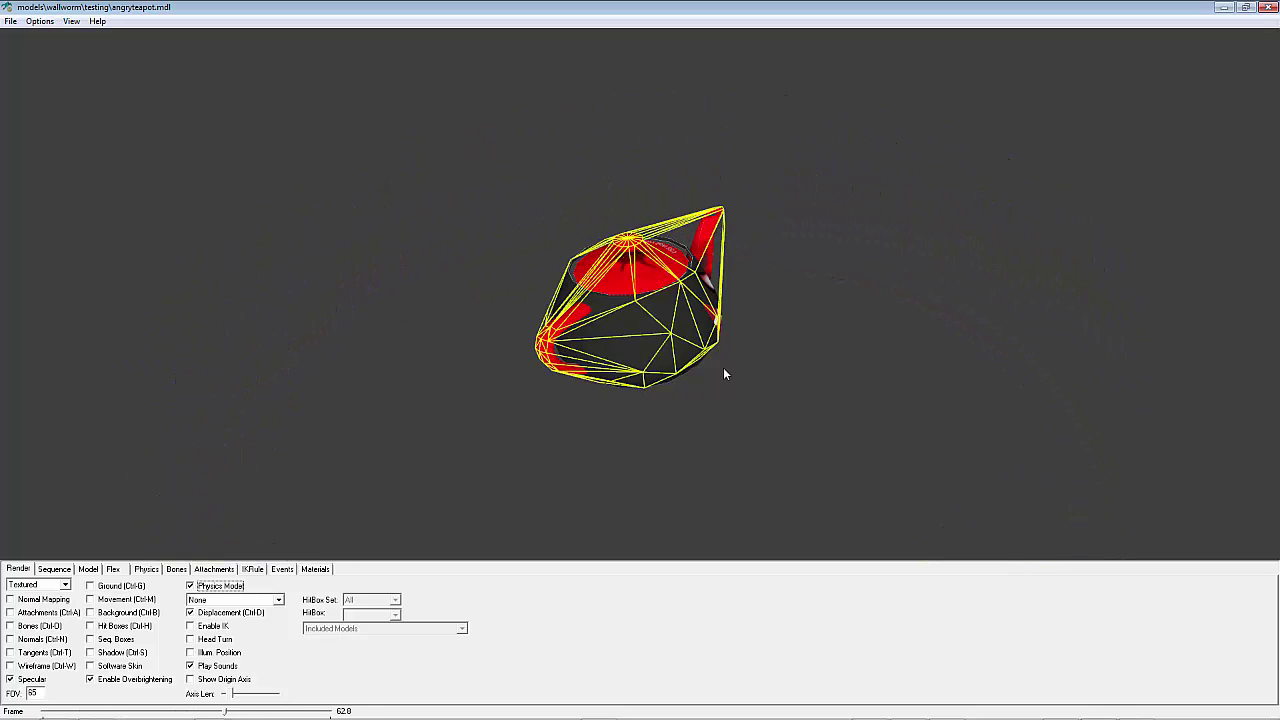
left_click(1221, 10)
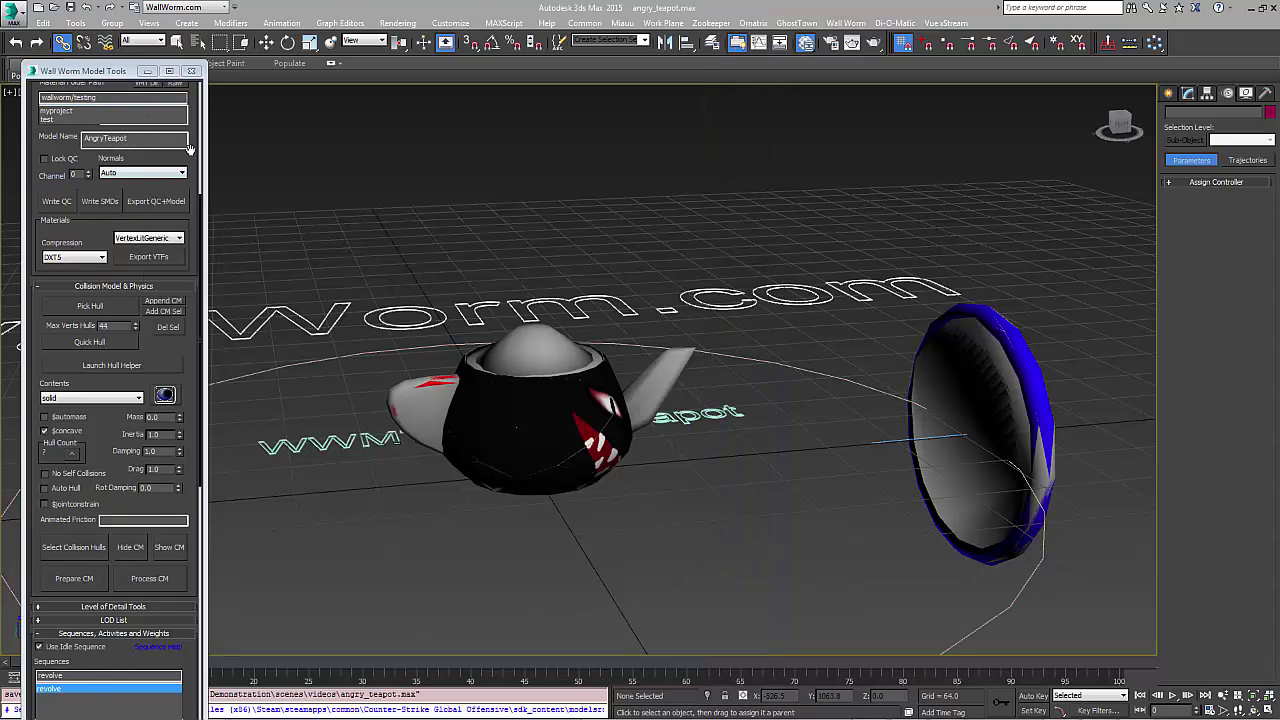
Step: Run Export QC+Model again from the top of the Wall Worm Model Tools panel
scroll(29, 200, "up", 5)
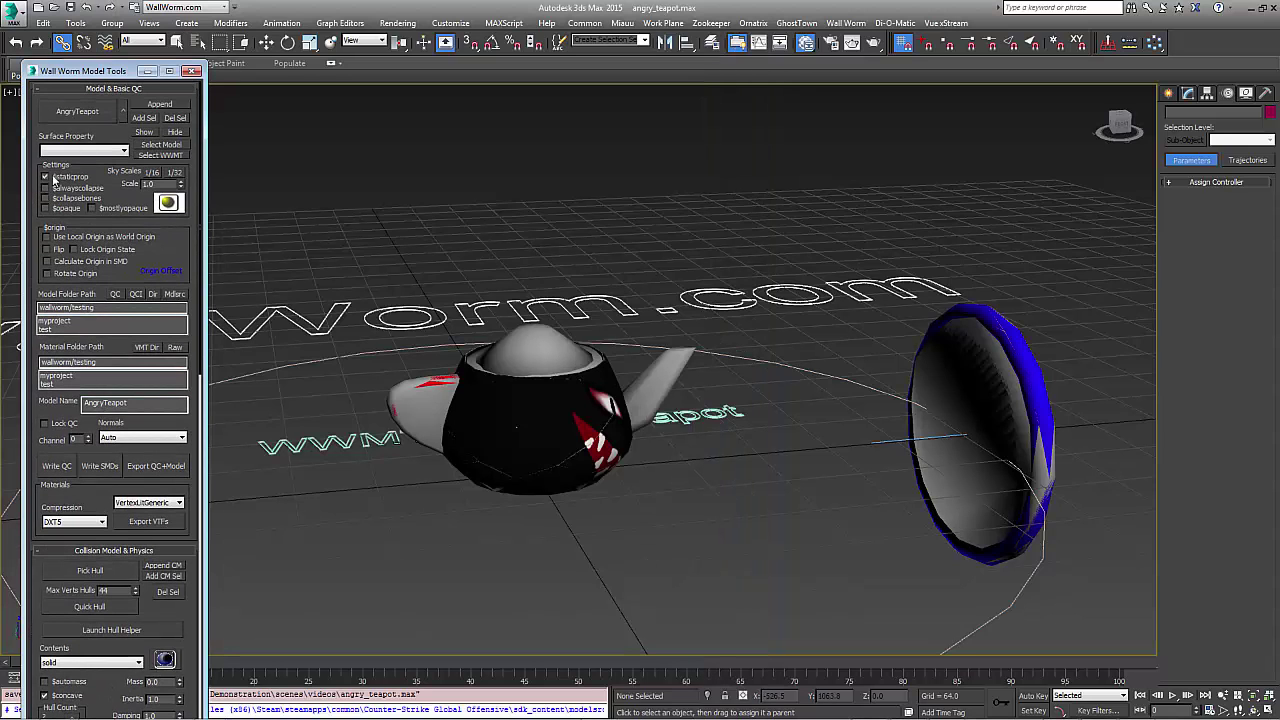
left_click(156, 466)
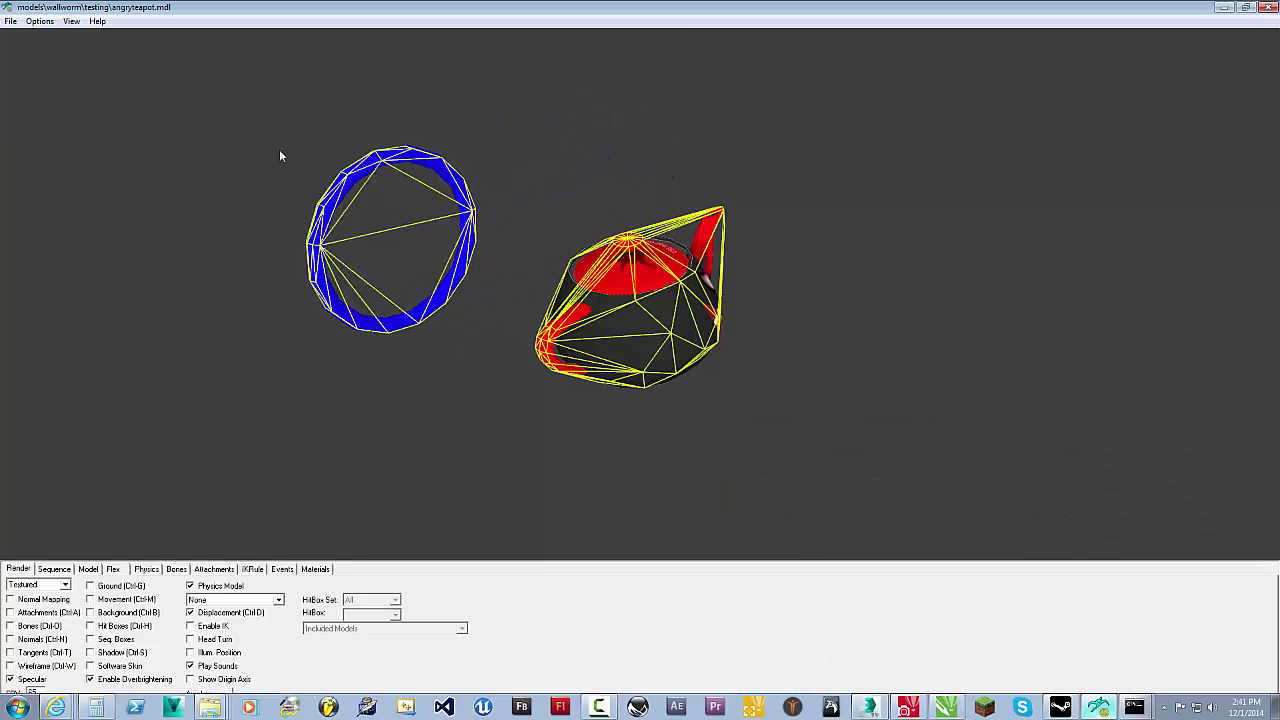
Step: Refresh and inspect the model in HLMV, re-export it with $staticprop off, and restore the viewer
left_click(10, 21)
left_click(37, 51)
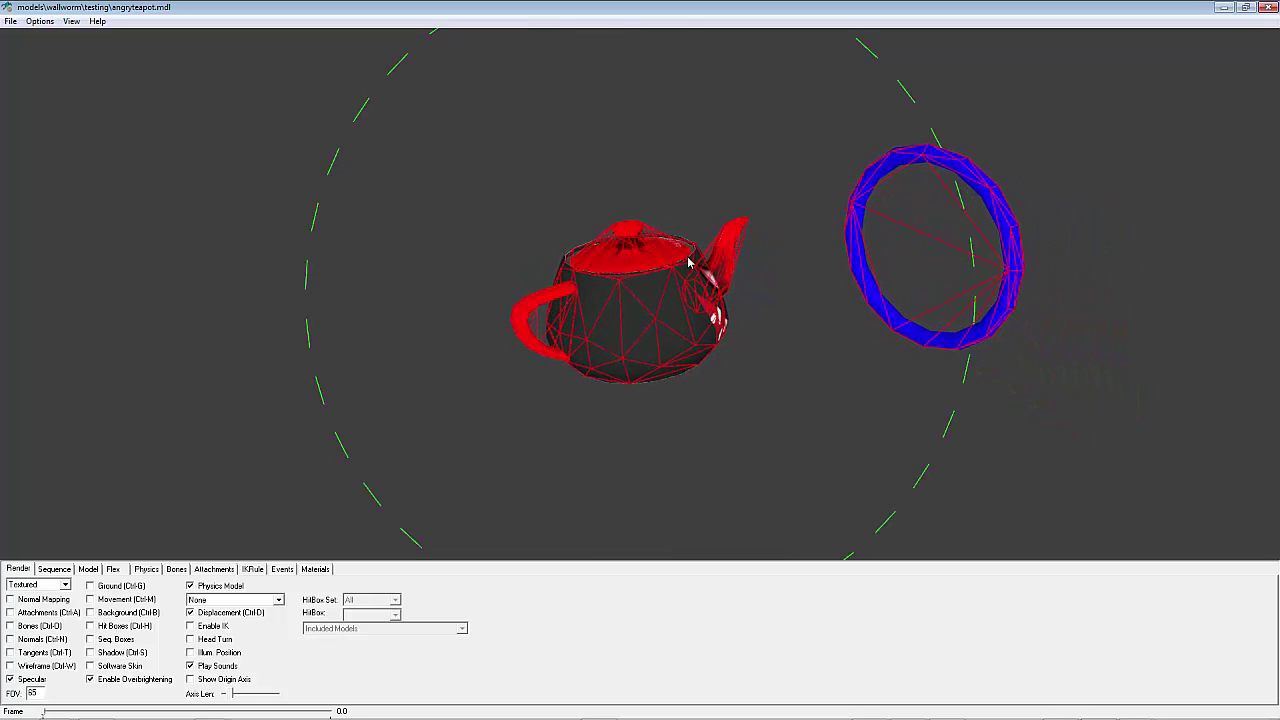
right_click_drag(752, 316, 756, 245)
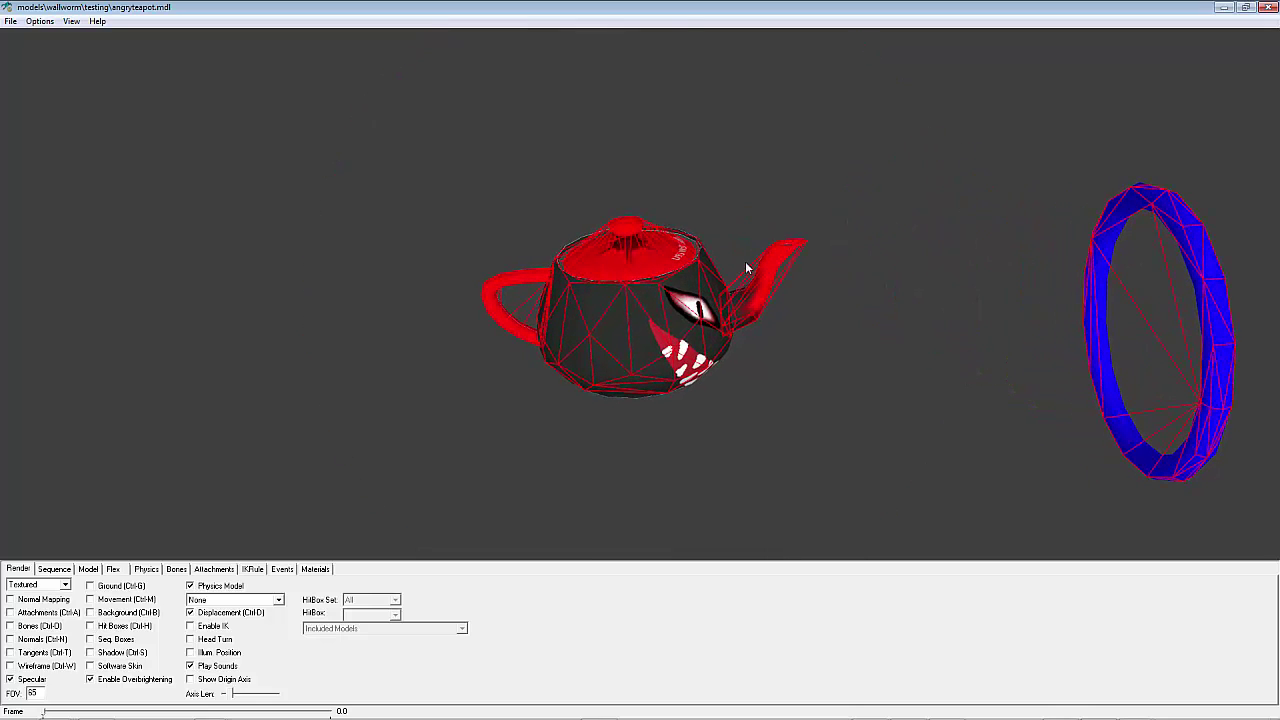
left_click_drag(683, 342, 800, 298)
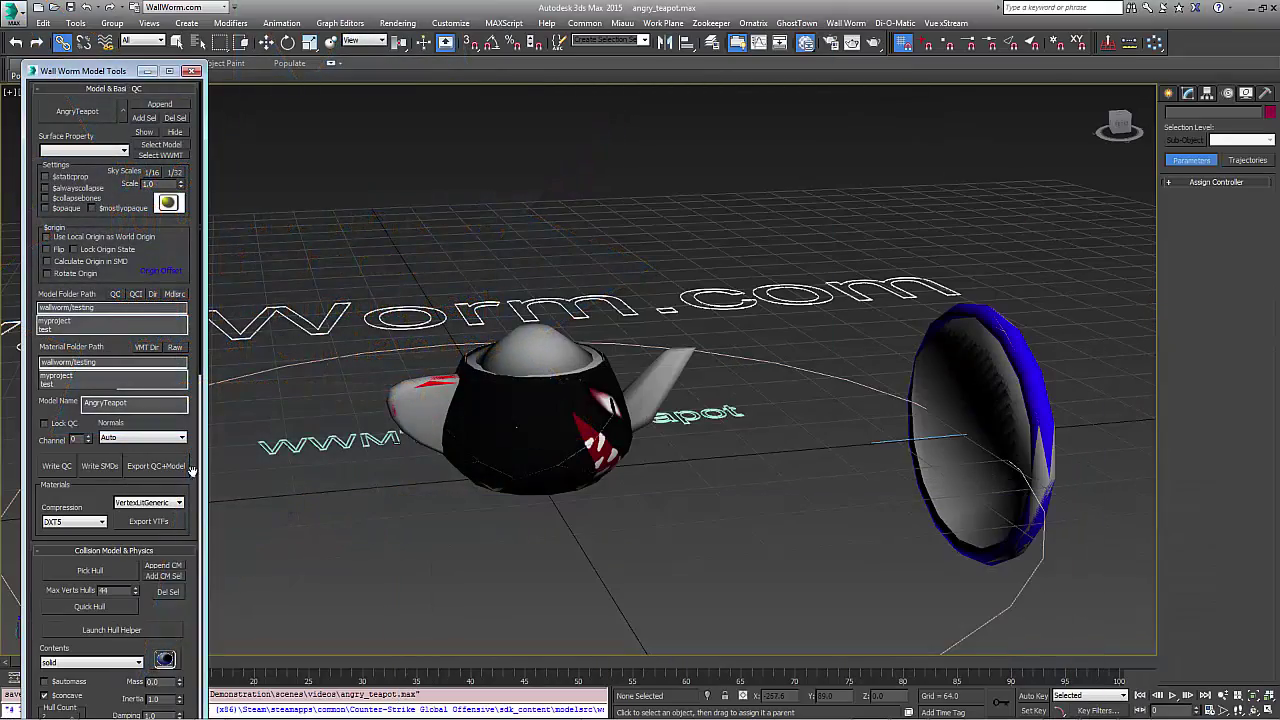
left_click(186, 468)
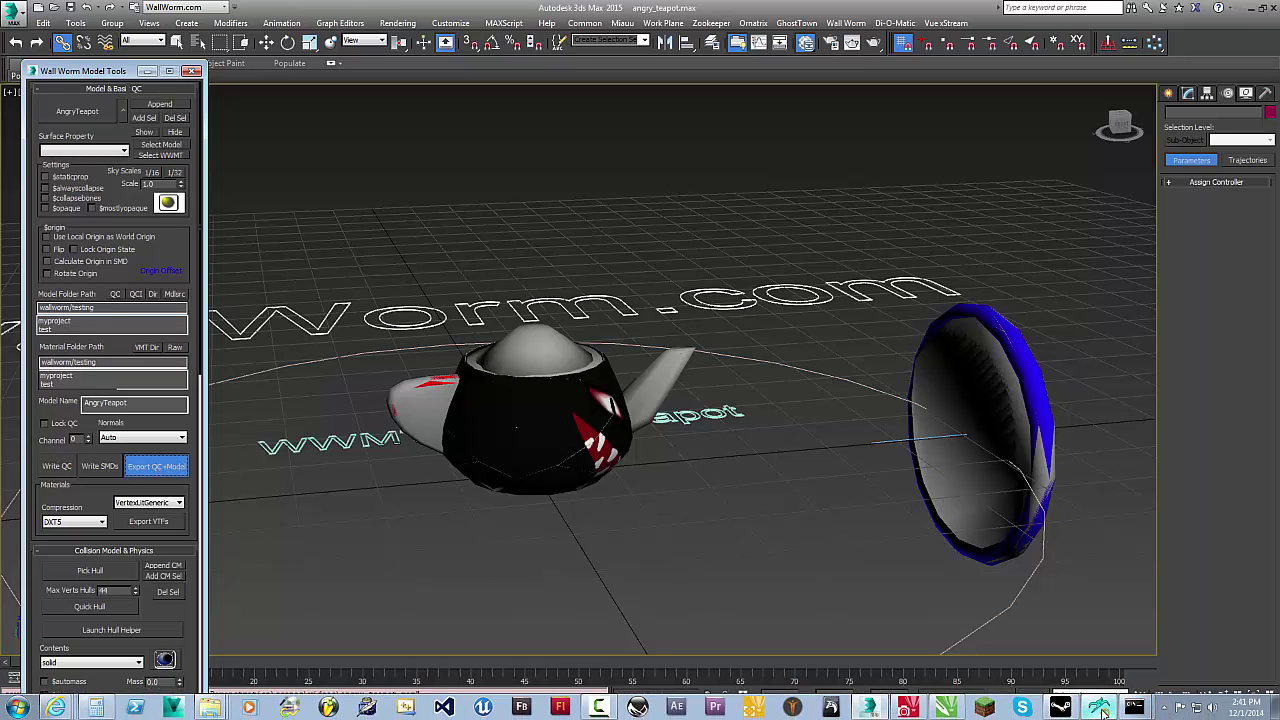
left_click(1110, 707)
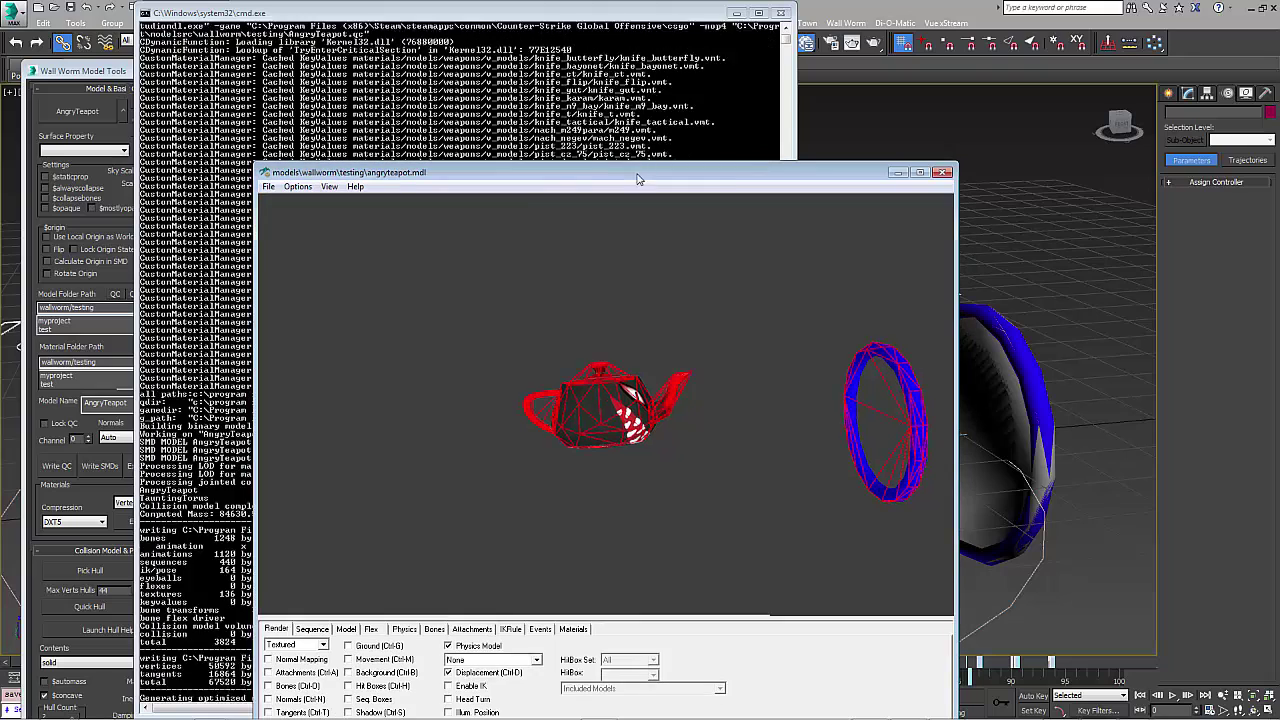
Step: Refresh the newly compiled model and rotate the view to inspect the hulls
left_click(268, 186)
left_click(295, 222)
left_click_drag(377, 294, 514, 451)
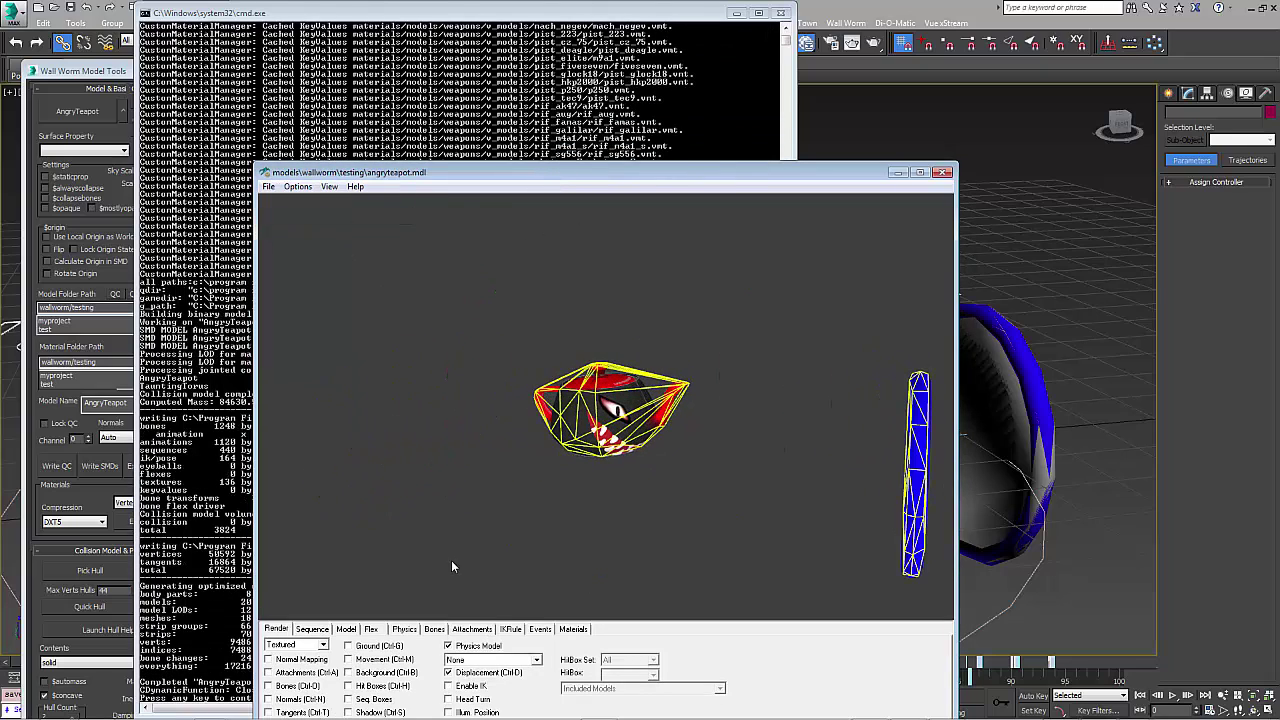
Step: Play the ACT_REVOLVE sequence from the Sequence tab, then bring 3ds Max to the front
left_click(314, 629)
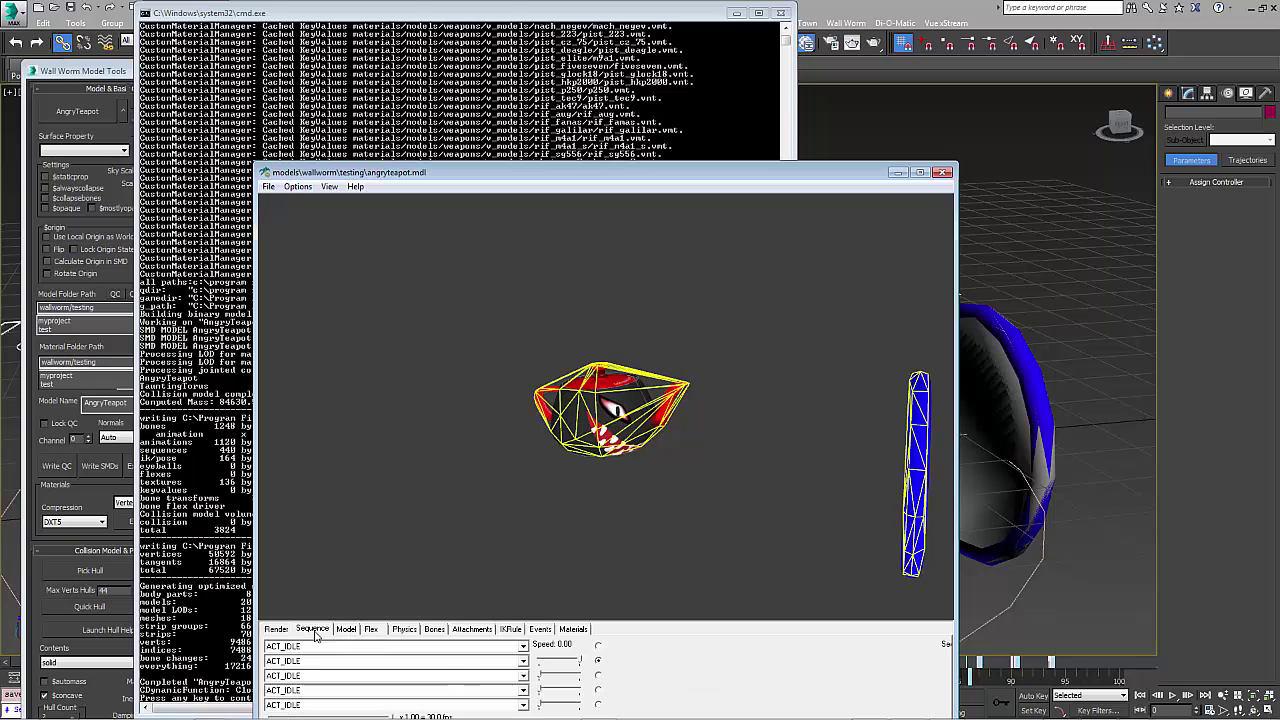
left_click(505, 662)
left_click(365, 683)
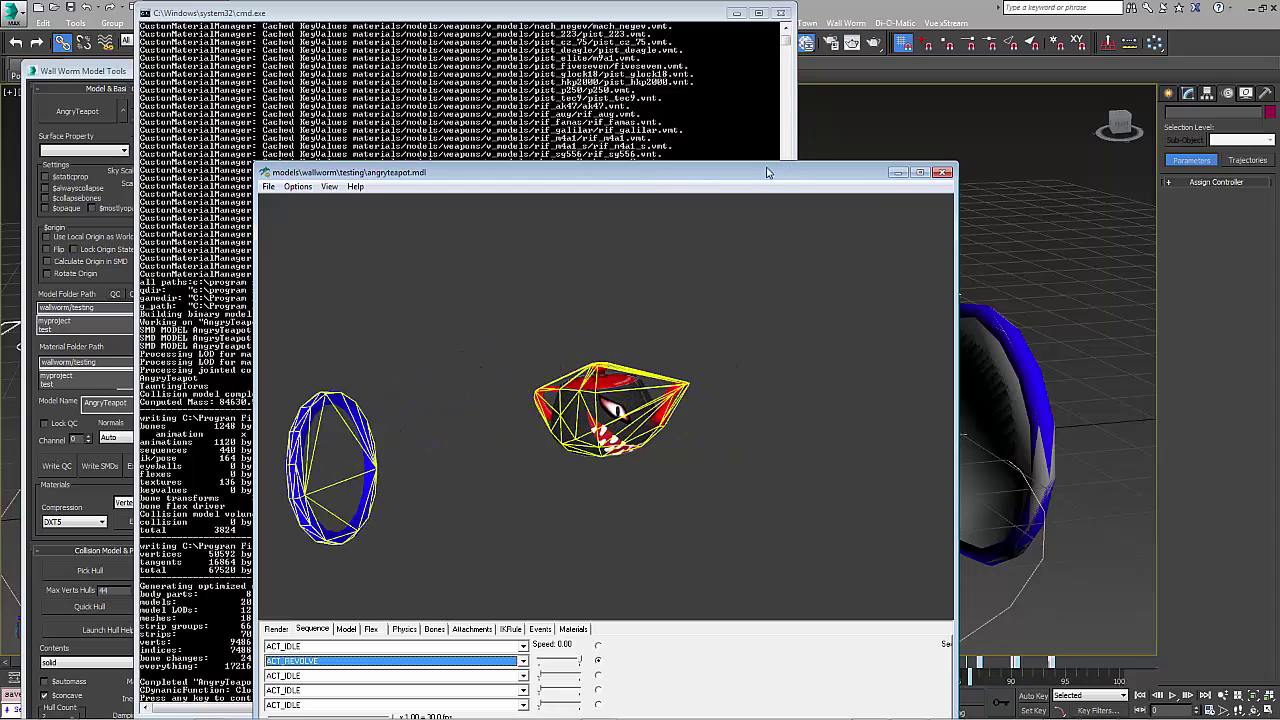
left_click_drag(683, 177, 892, 119)
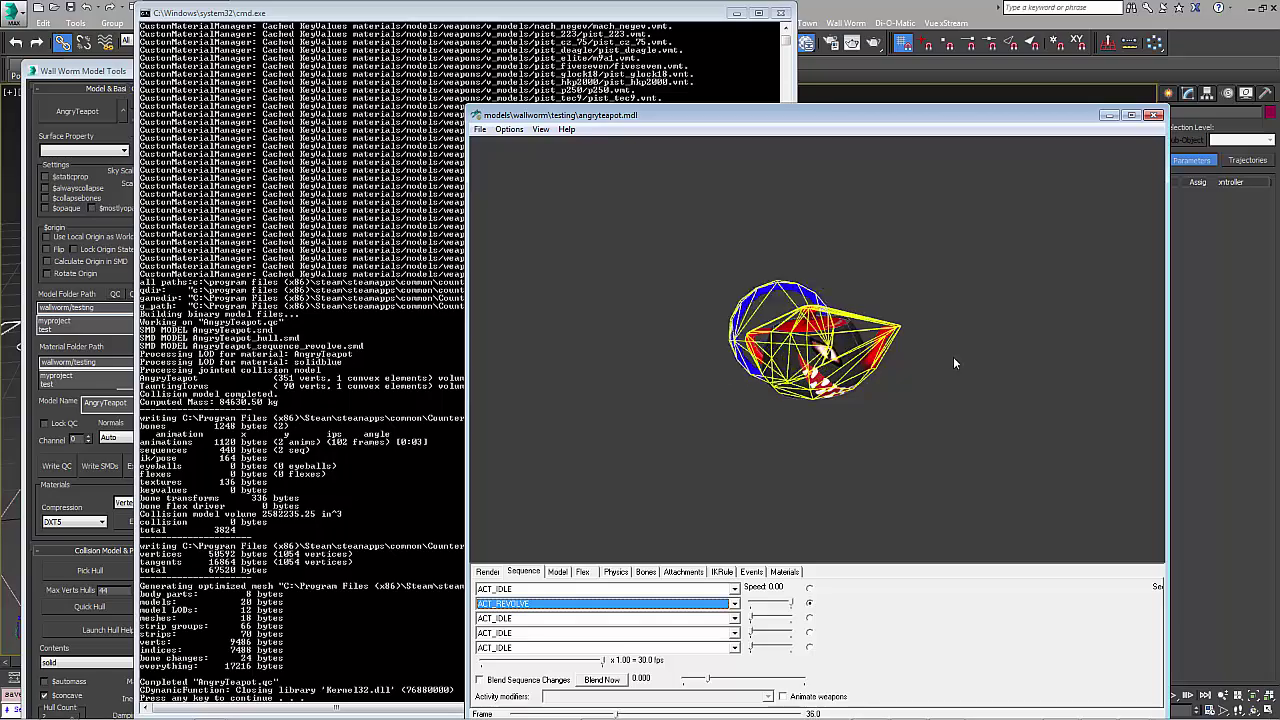
left_click(910, 8)
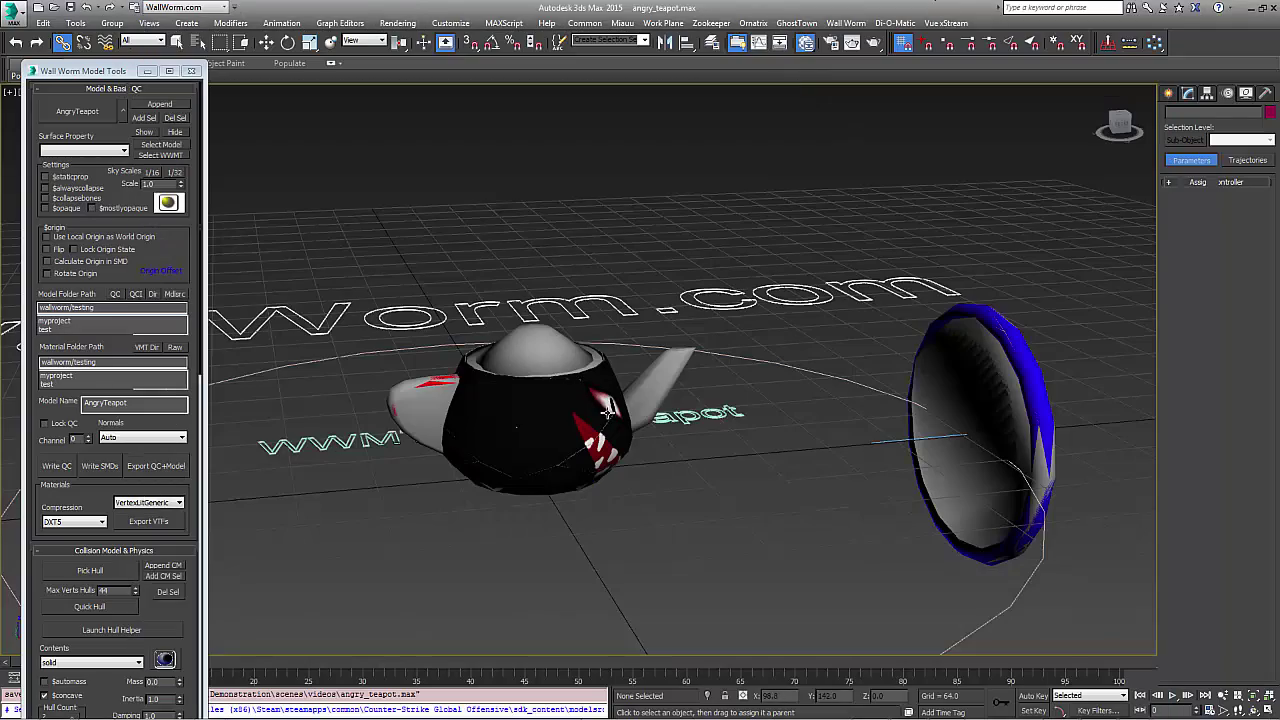
Step: Orbit to a top-down view and zoom out so the teapot sits centred in the torus's orbit
mouse_move(664, 431)
middle_mouse_down("alt")
mouse_move(647, 443)
mouse_move(666, 475)
mouse_move(671, 436)
middle_mouse_up("alt")
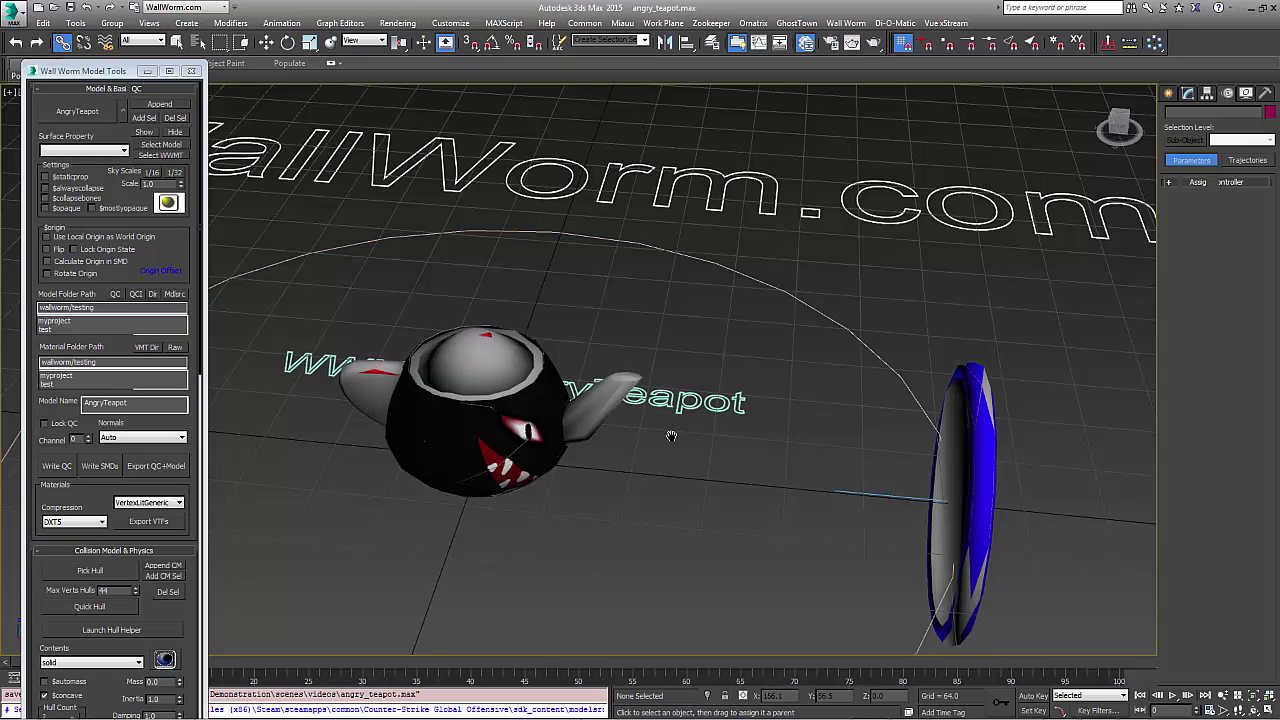
scroll(740, 403, "down", 5)
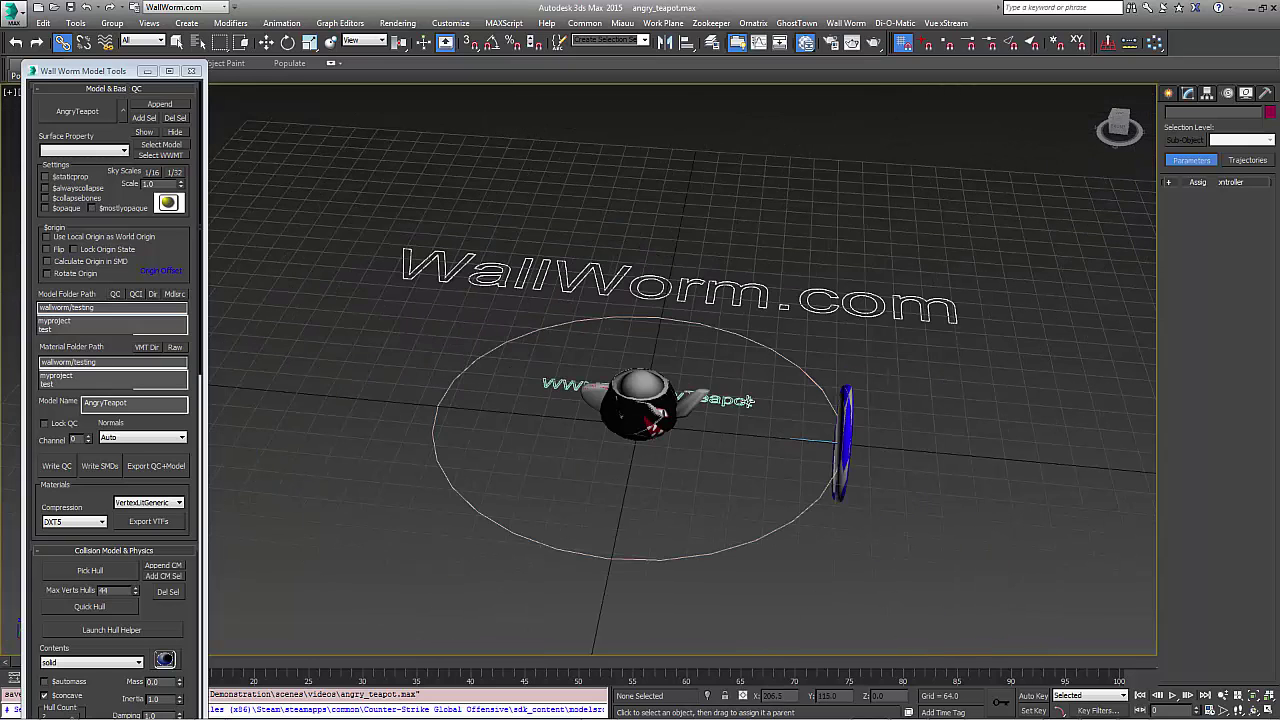